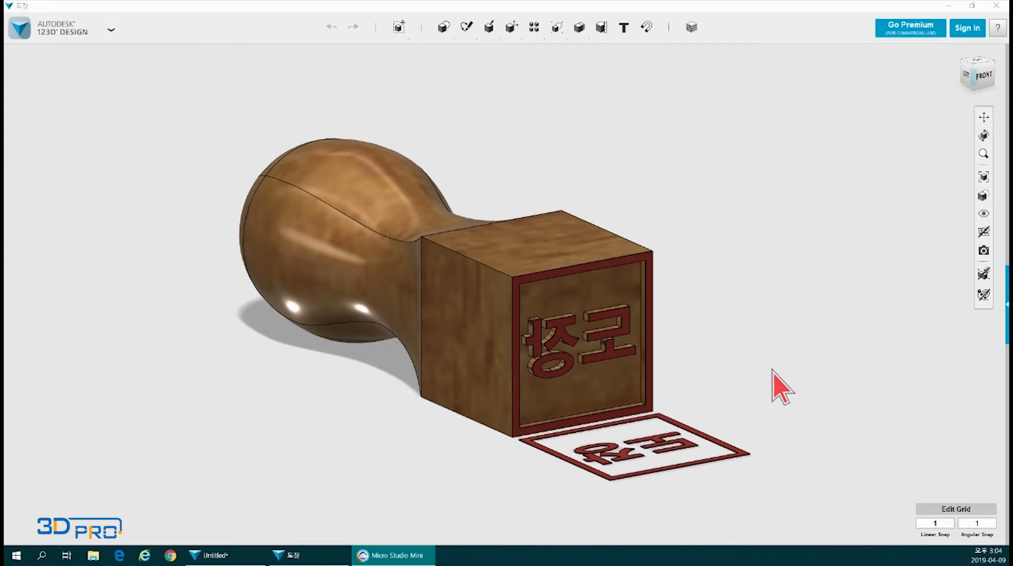
Step: In the empty Untitled design, place a 20 × 20 mm rectangle sketch on a grid line intersection
{"action": "left_click", "coordinate": [212, 554]}
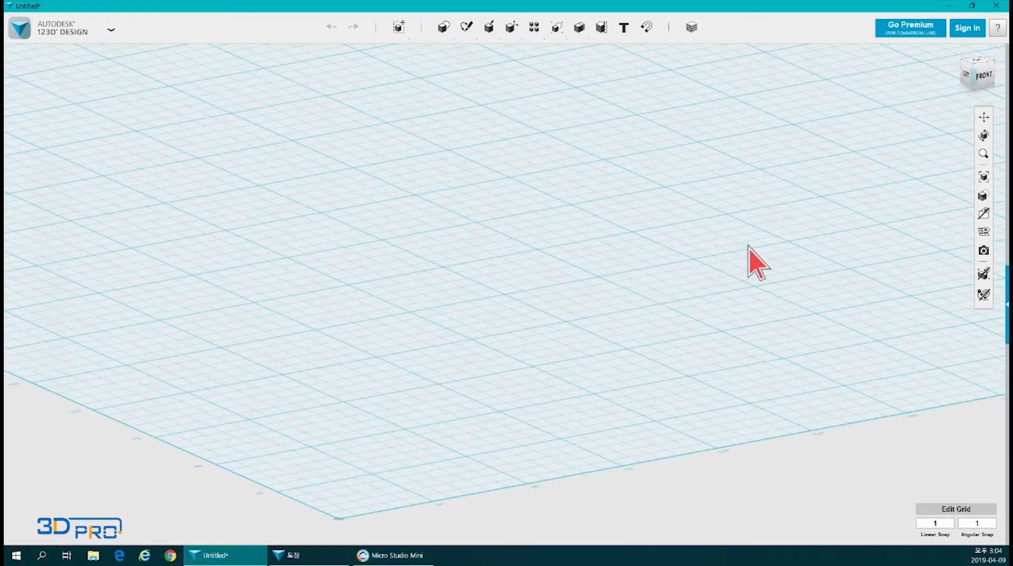
{"action": "left_click", "coordinate": [977, 63]}
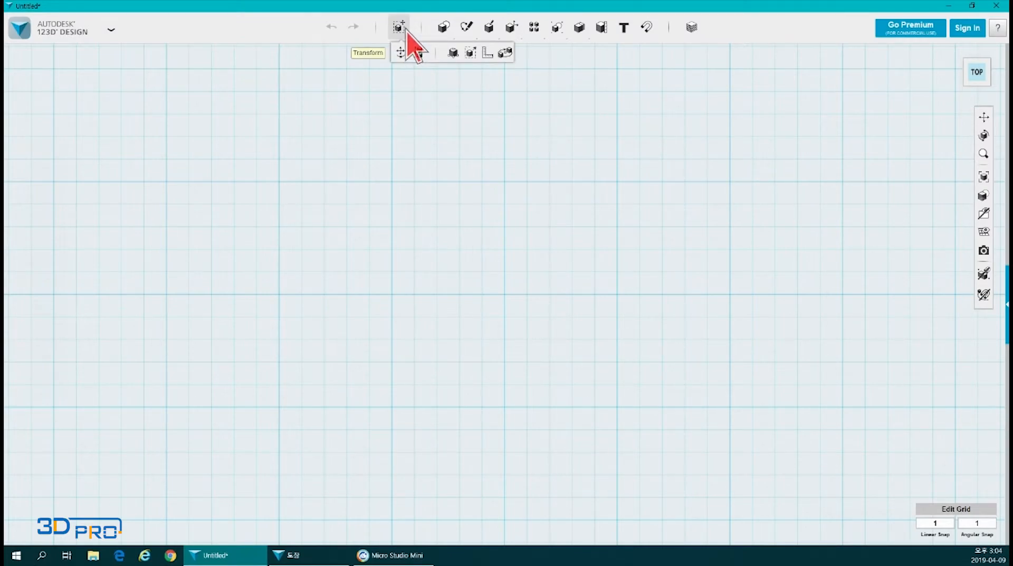
{"action": "mouse_move", "coordinate": [441, 33]}
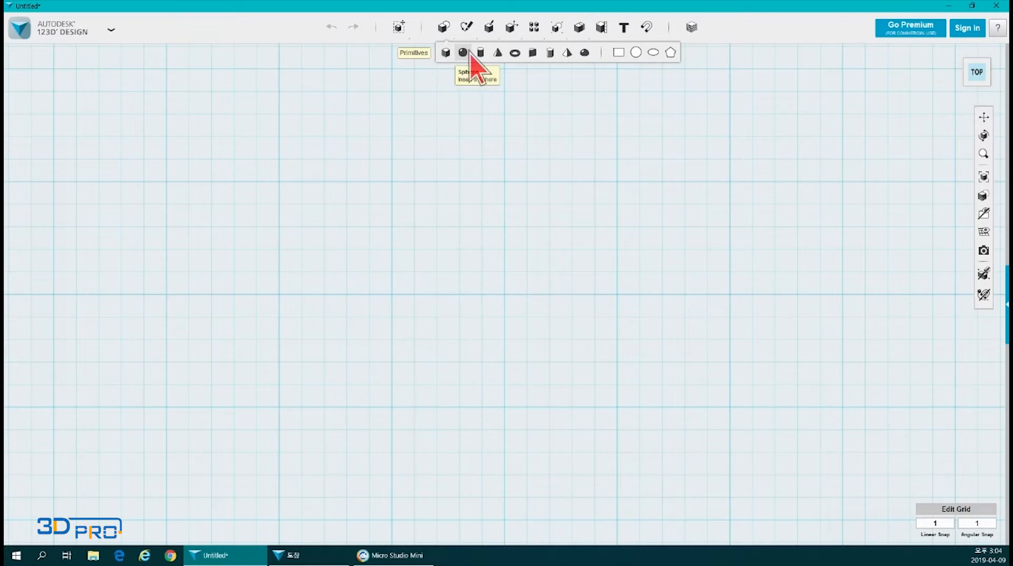
{"action": "left_click", "coordinate": [618, 53]}
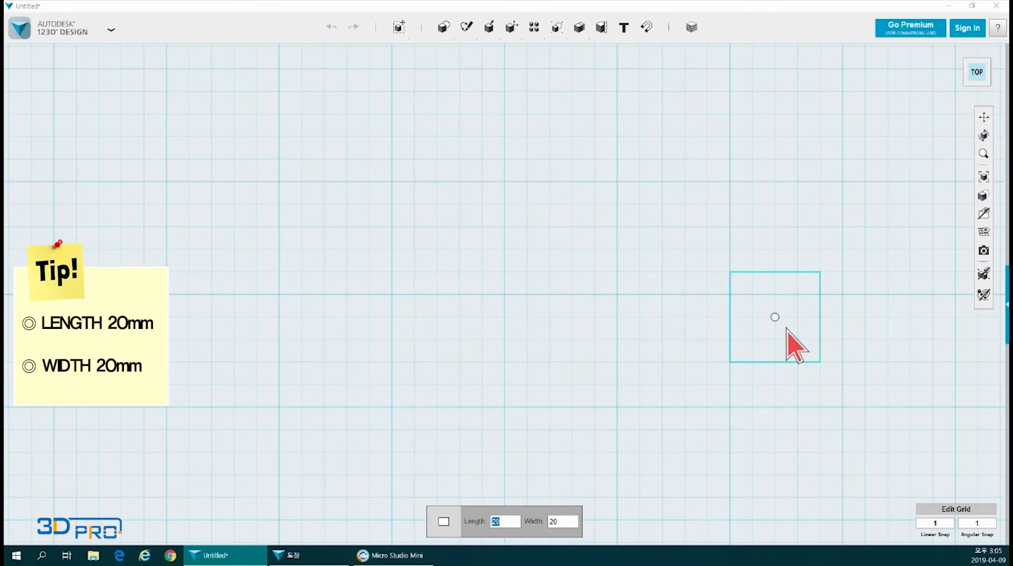
{"action": "left_click", "coordinate": [508, 296]}
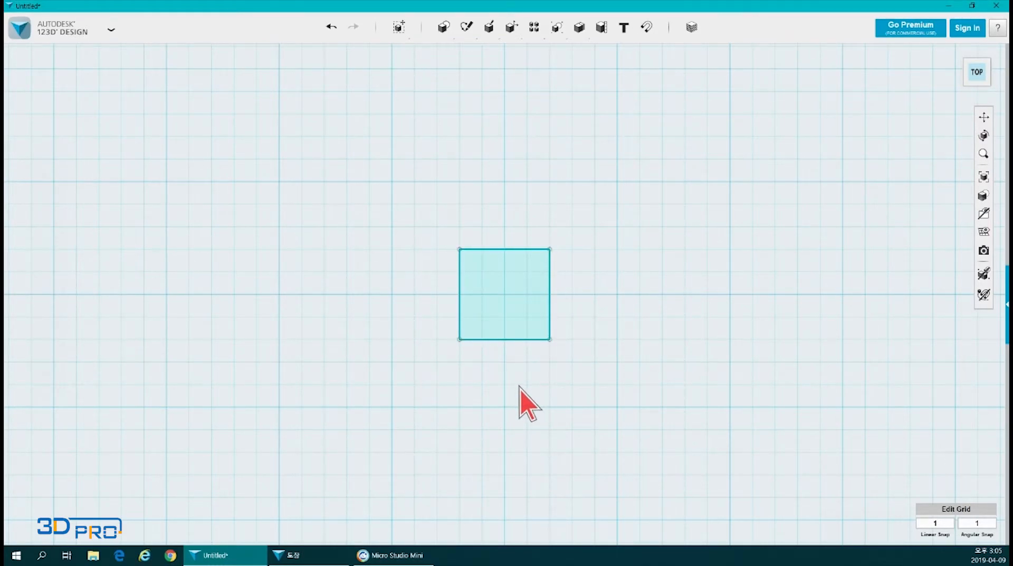
Step: Copy the square sketch and move the copy 20 mm straight up
{"action": "left_click", "coordinate": [958, 61]}
{"action": "scroll", "coordinate": [324, 317], "scroll_direction": "down", "scroll_amount": 5}
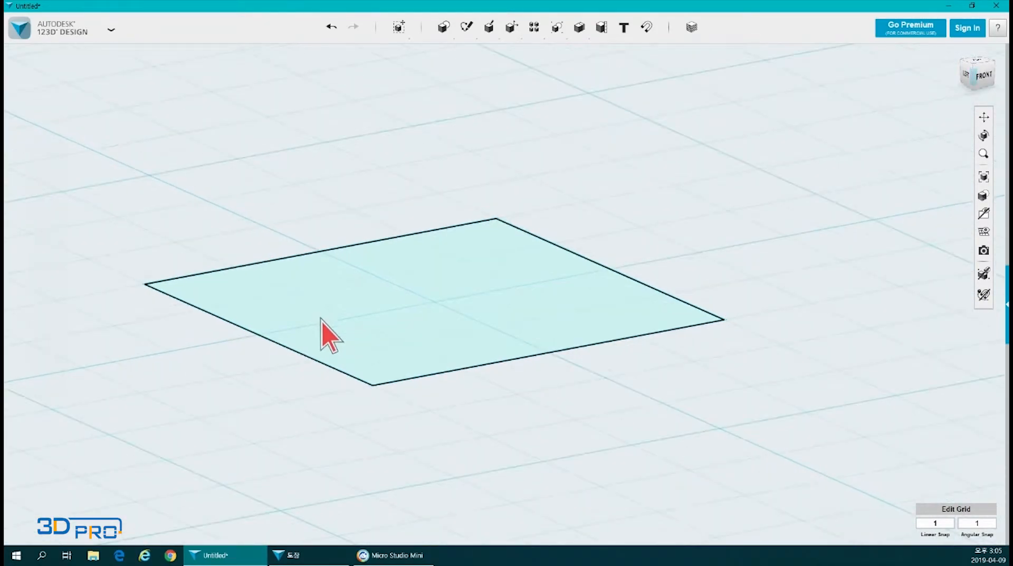
{"action": "left_click", "coordinate": [398, 305]}
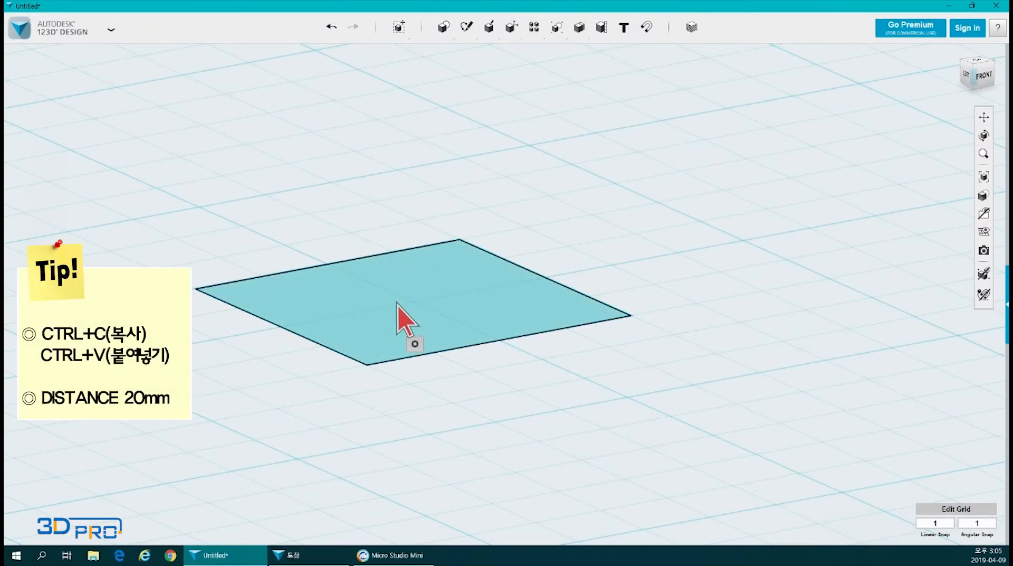
{"action": "key", "text": "ctrl+v"}
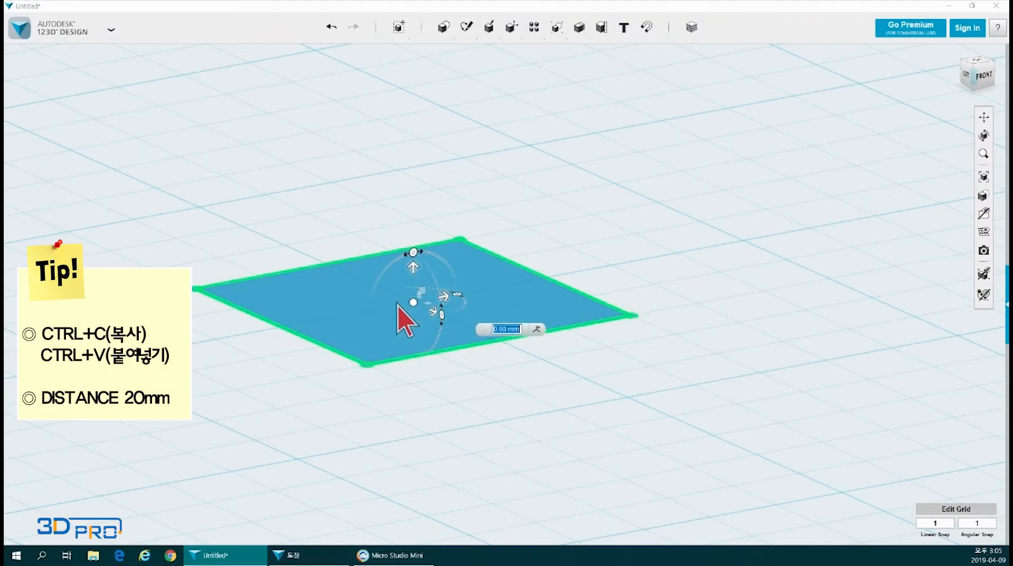
{"action": "scroll", "coordinate": [409, 278], "scroll_direction": "up", "scroll_amount": 2}
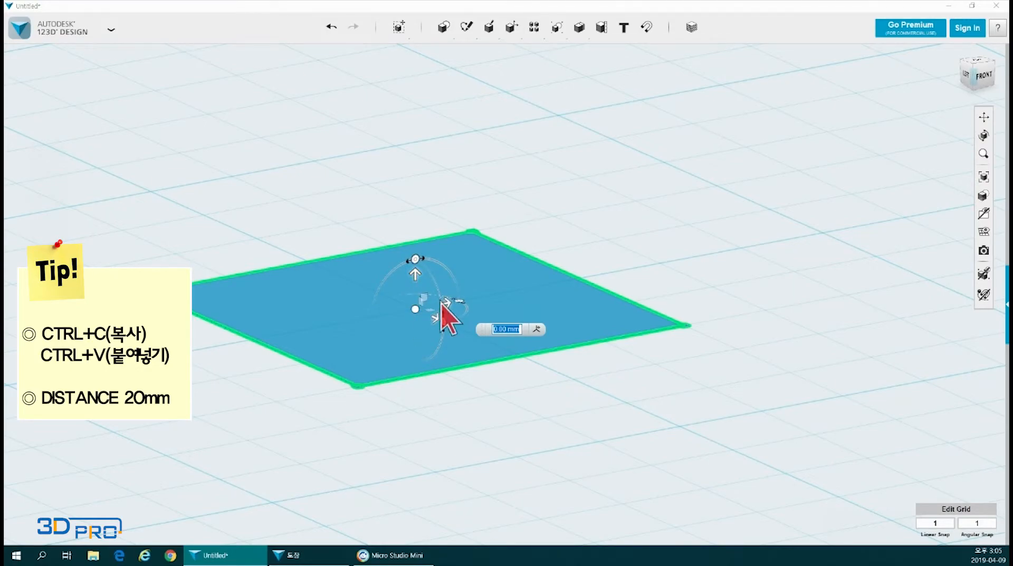
{"action": "type", "text": "20"}
{"action": "key", "text": "Return"}
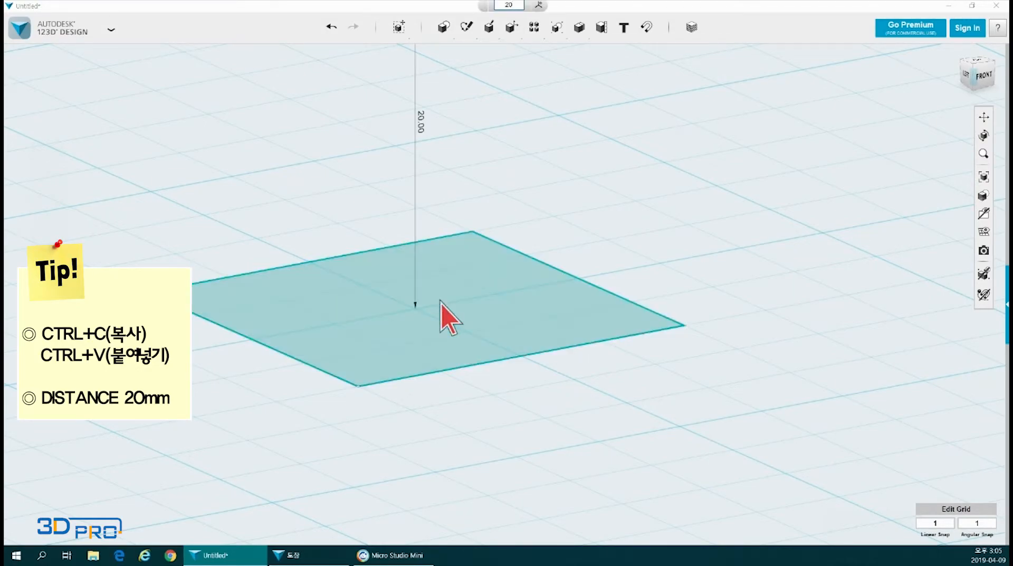
Step: Place a circle sketch with a 10 mm radius centred on the lower square
{"action": "scroll", "coordinate": [591, 248], "scroll_direction": "down", "scroll_amount": 3}
{"action": "scroll", "coordinate": [607, 222], "scroll_direction": "down", "scroll_amount": 2}
{"action": "middle_click_drag", "start_coordinate": [621, 197], "coordinate": [571, 310]}
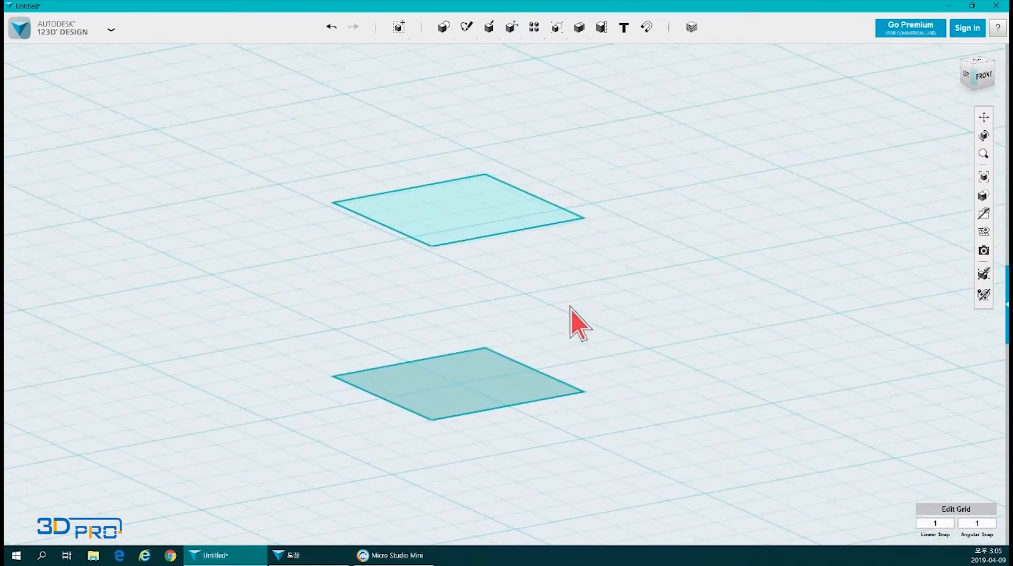
{"action": "left_click", "coordinate": [472, 359]}
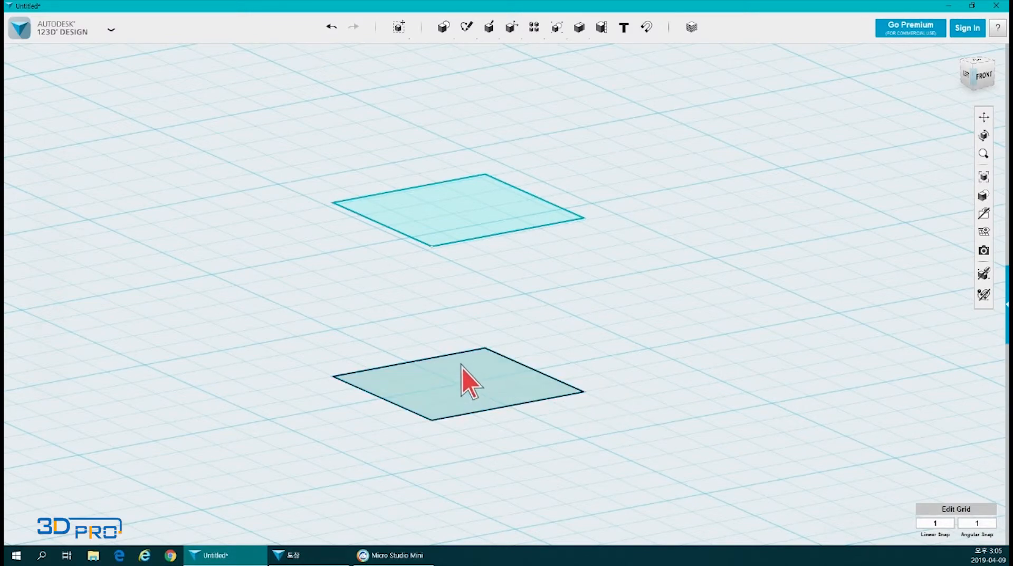
{"action": "left_click", "coordinate": [977, 62]}
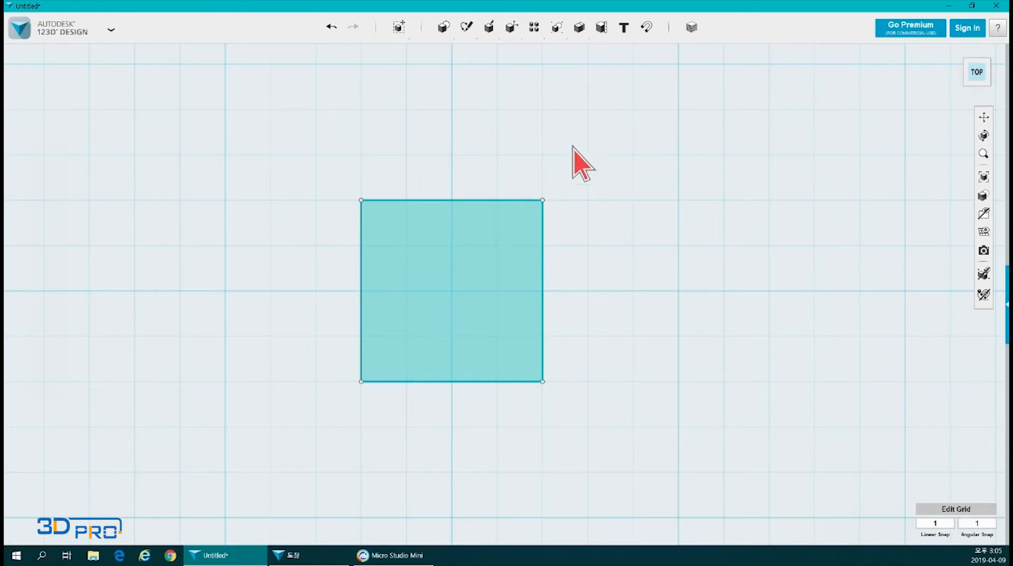
{"action": "mouse_move", "coordinate": [443, 33]}
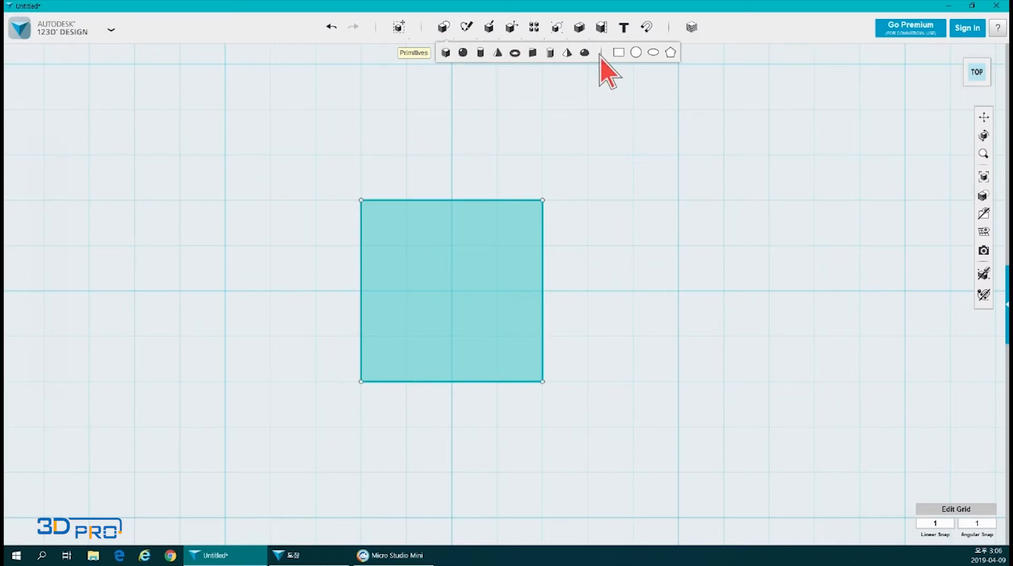
{"action": "left_click", "coordinate": [636, 53]}
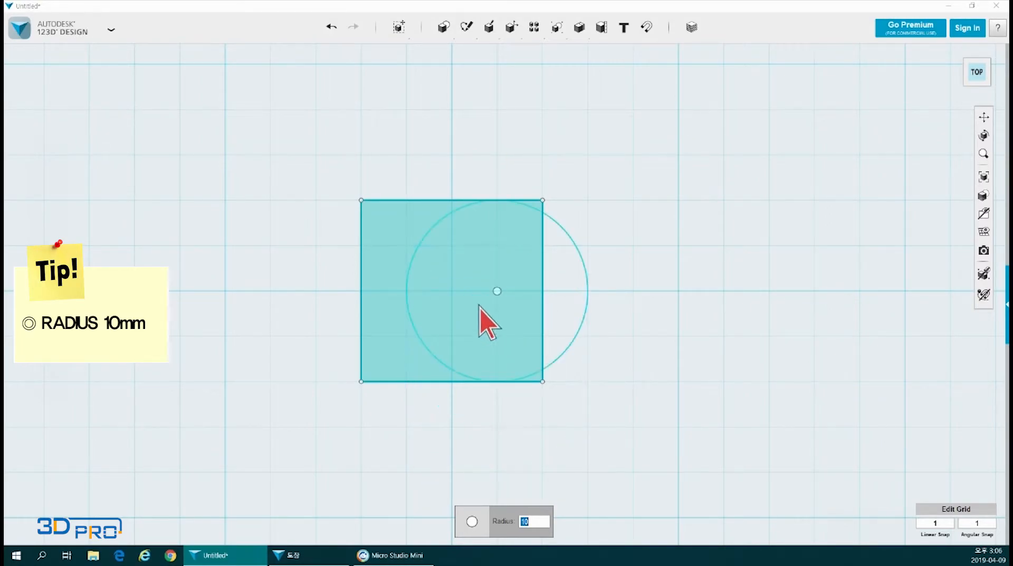
{"action": "left_click", "coordinate": [452, 290]}
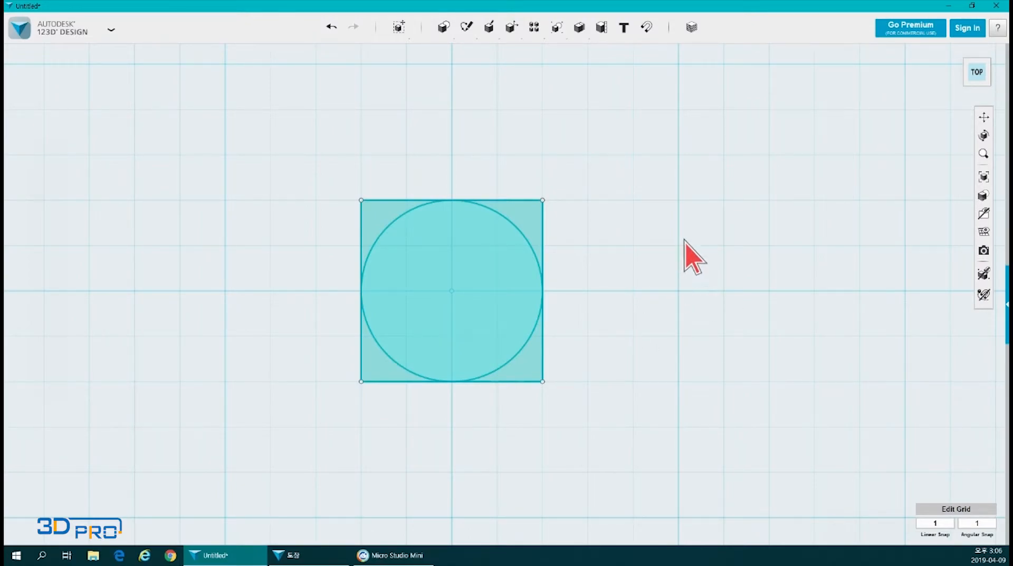
Step: Move the circle sketch 35 mm straight up, above the upper square
{"action": "left_click_drag", "start_coordinate": [961, 68], "coordinate": [803, 181]}
{"action": "scroll", "coordinate": [750, 267], "scroll_direction": "down", "scroll_amount": 3}
{"action": "middle_click_drag", "start_coordinate": [799, 249], "coordinate": [647, 310]}
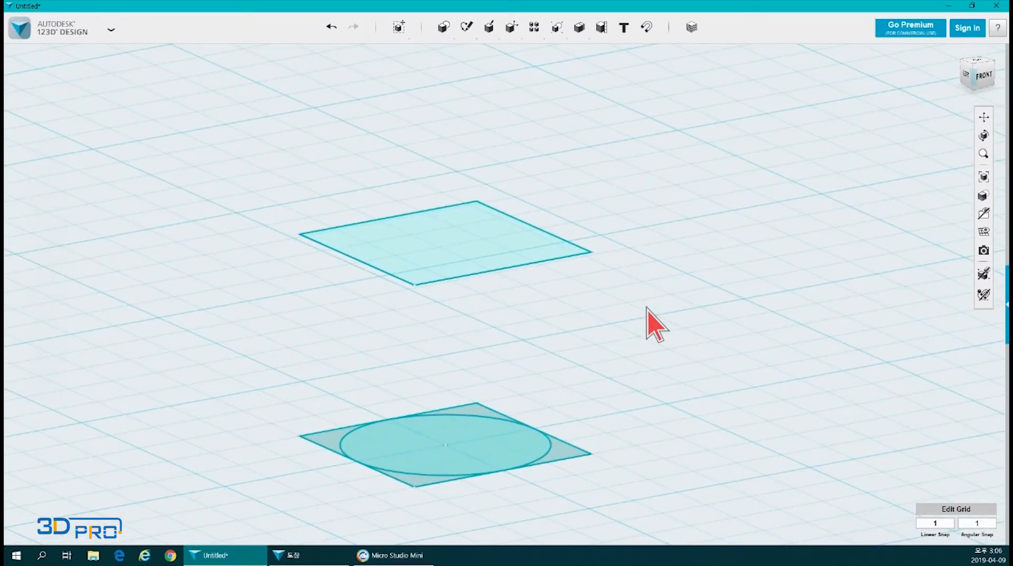
{"action": "mouse_move", "coordinate": [405, 33]}
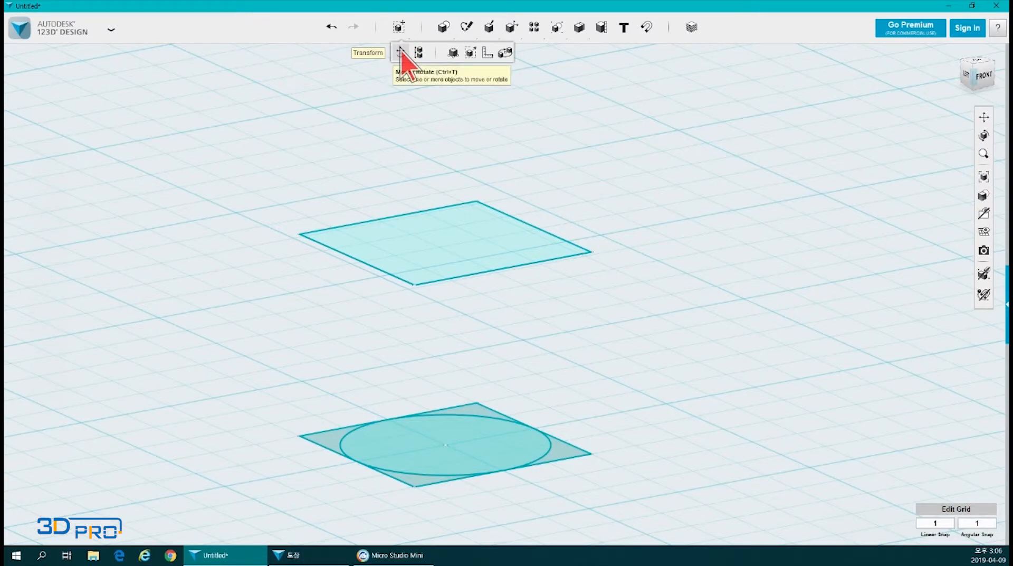
{"action": "left_click", "coordinate": [400, 53]}
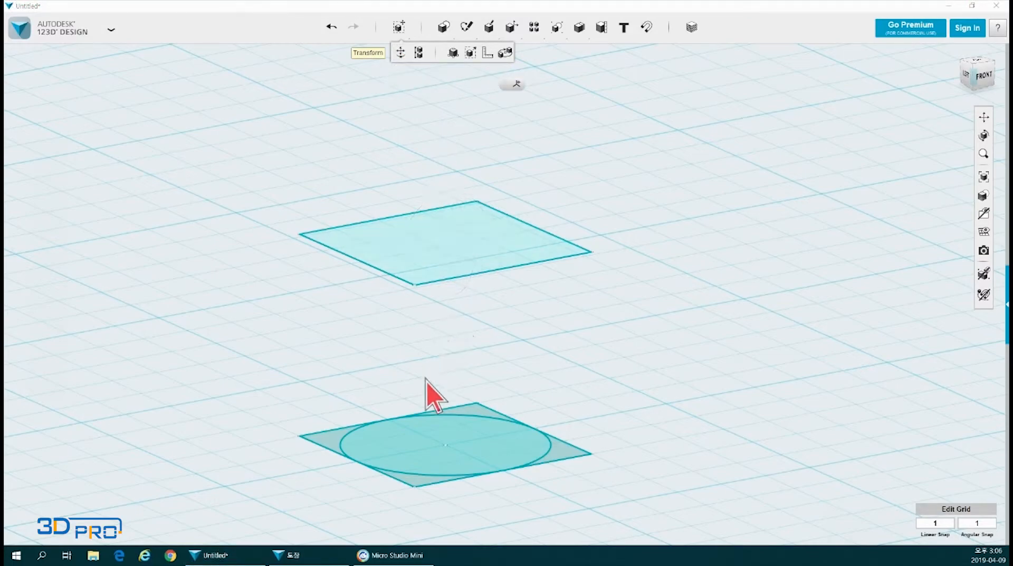
{"action": "left_click", "coordinate": [422, 435]}
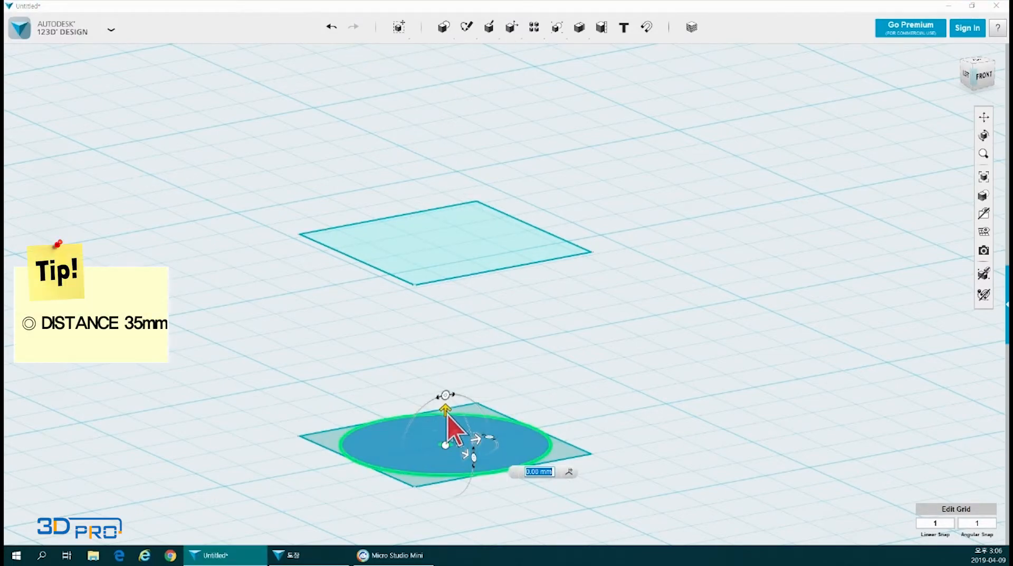
{"action": "type", "text": "35"}
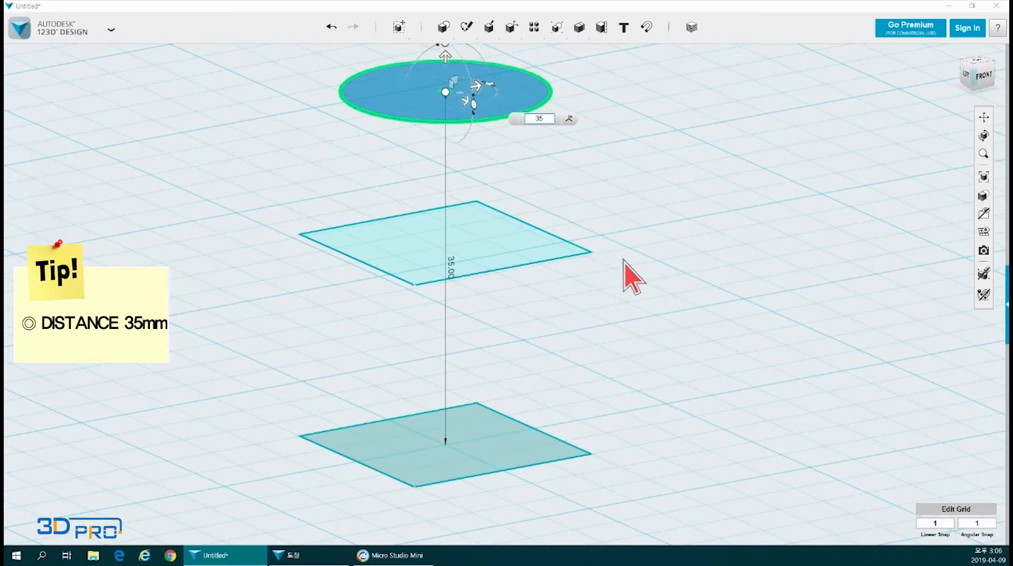
{"action": "left_click", "coordinate": [628, 249]}
Step: Duplicate the raised circle sketch and move the duplicate 15 mm above the original
{"action": "scroll", "coordinate": [628, 250], "scroll_direction": "down", "scroll_amount": 2}
{"action": "middle_click_drag", "start_coordinate": [626, 174], "coordinate": [616, 379]}
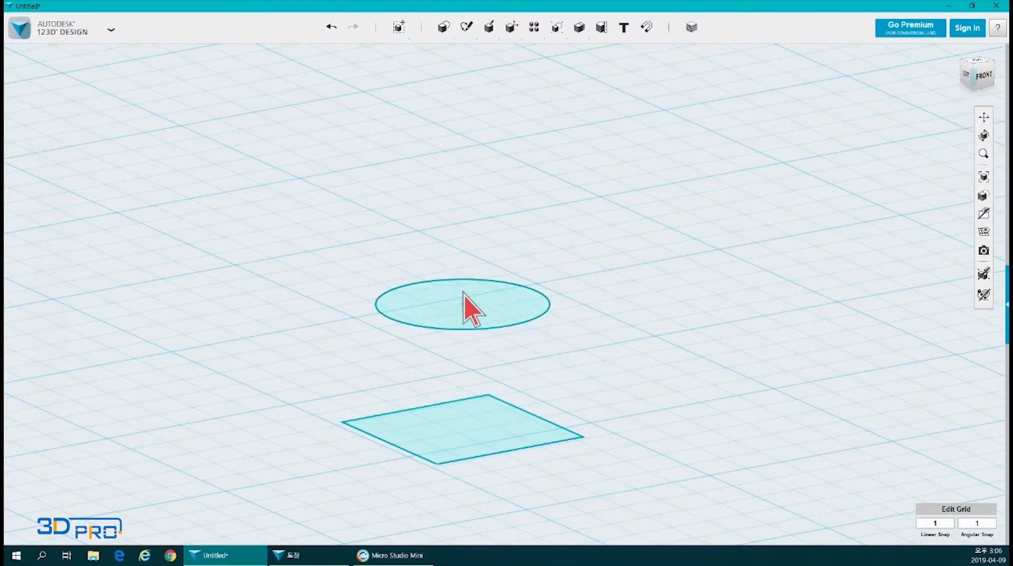
{"action": "left_click", "coordinate": [457, 309]}
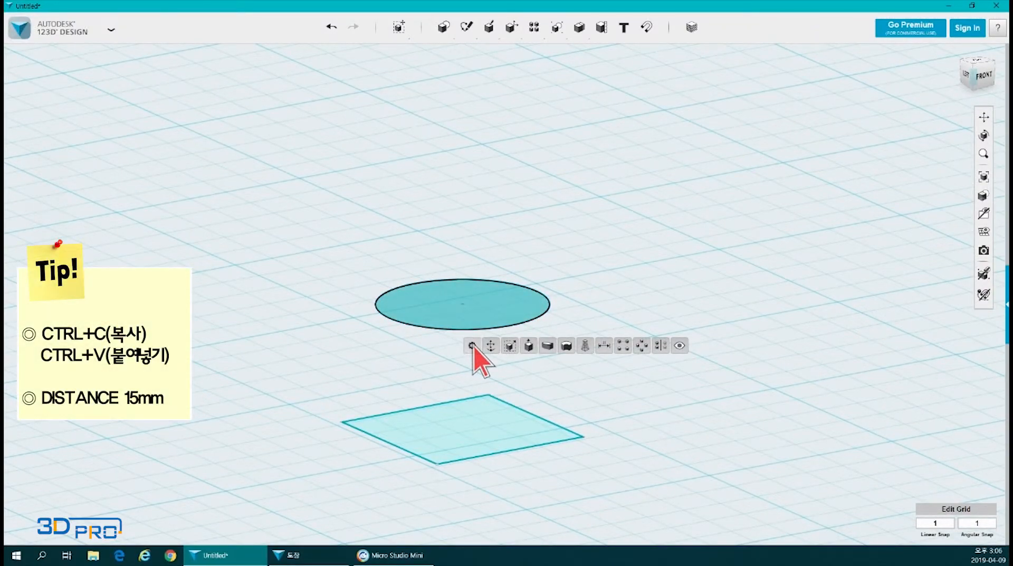
{"action": "left_click", "coordinate": [472, 346]}
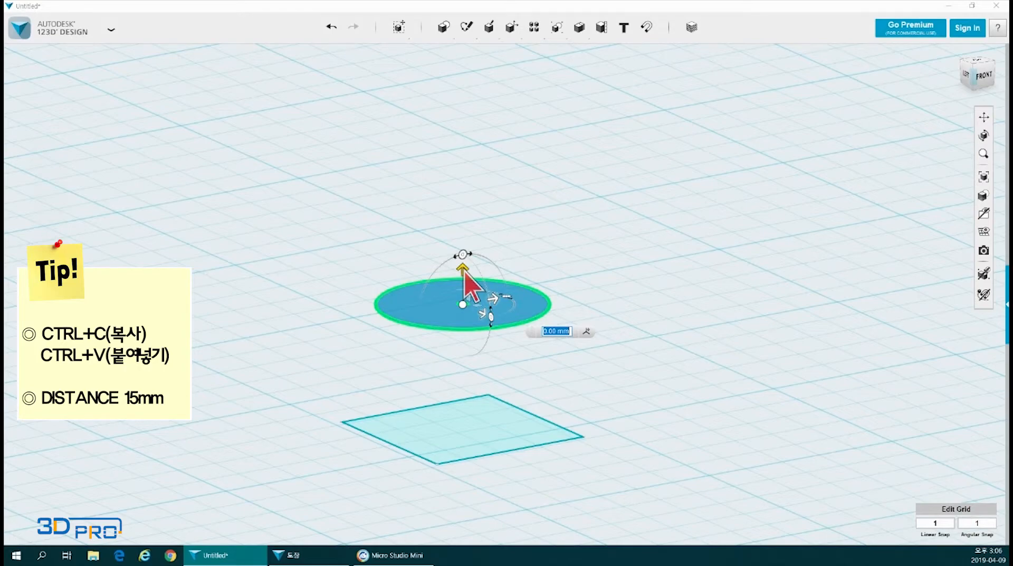
{"action": "type", "text": "15"}
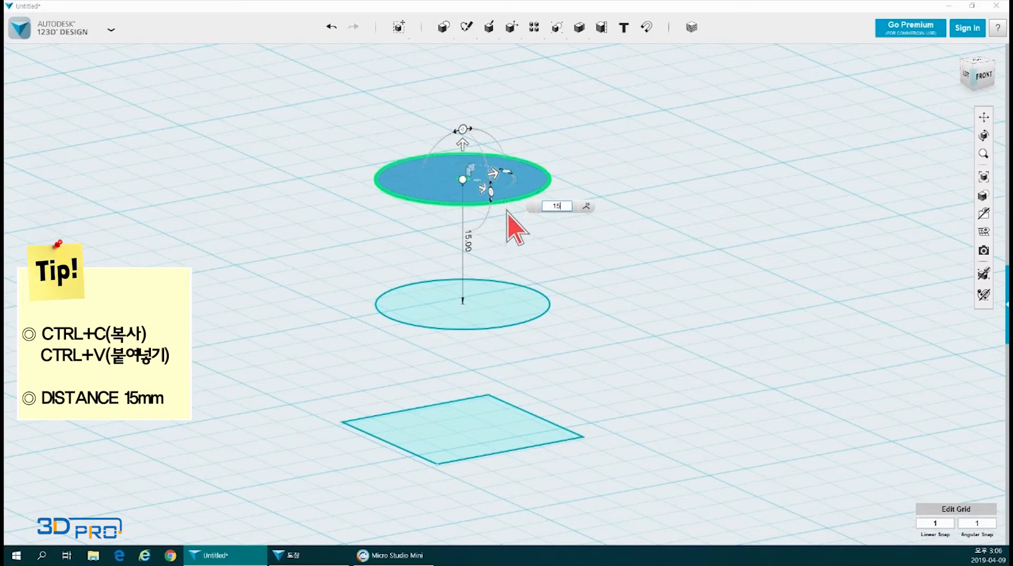
{"action": "left_click", "coordinate": [607, 193]}
Step: Copy the topmost circle and raise the copy 15 mm as the third circle in the stack
{"action": "middle_click_drag", "start_coordinate": [607, 193], "coordinate": [569, 368]}
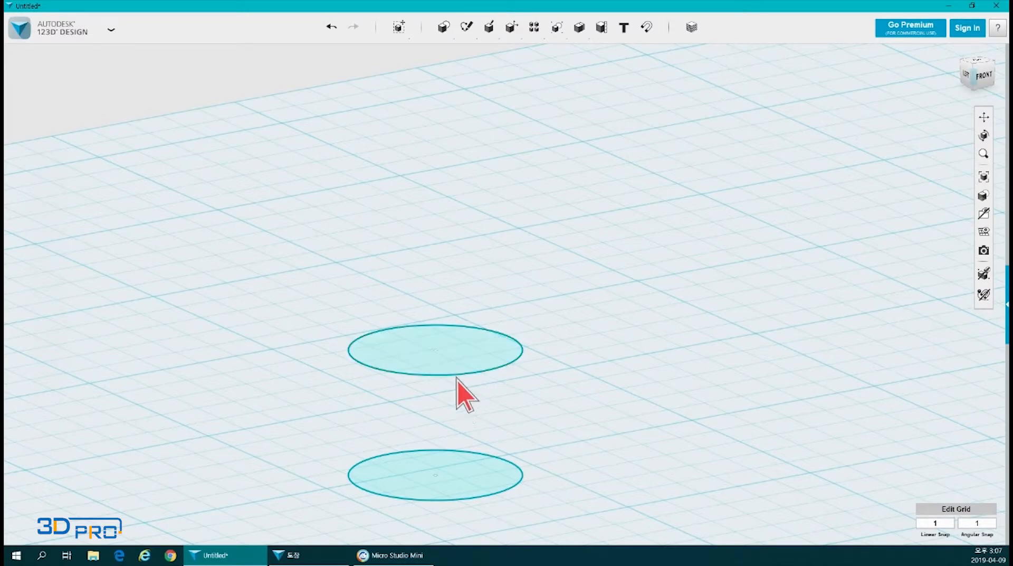
{"action": "left_click", "coordinate": [467, 349]}
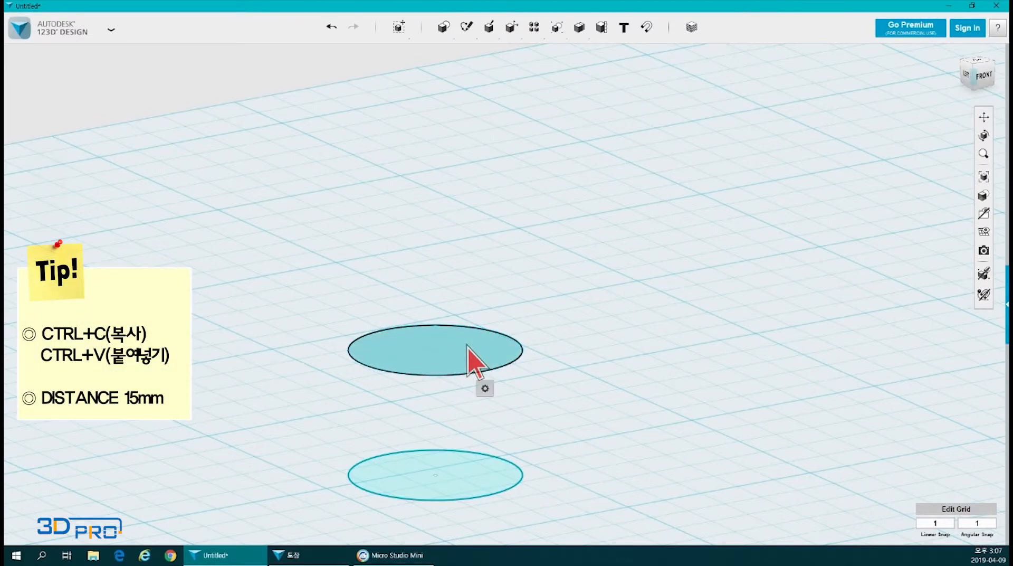
{"action": "key", "text": "ctrl+c"}
{"action": "key", "text": "ctrl+v"}
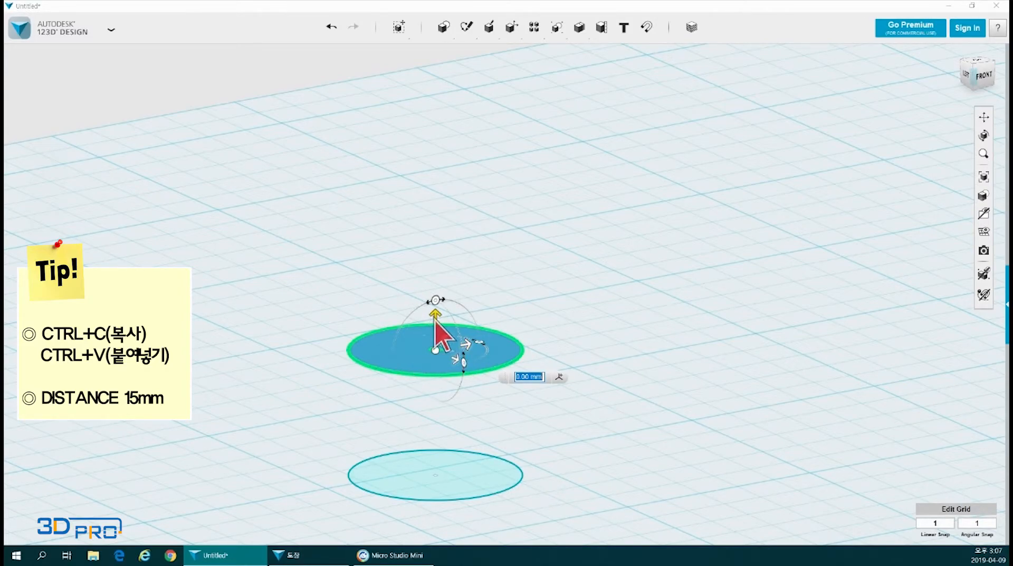
{"action": "type", "text": "15"}
{"action": "key", "text": "Return"}
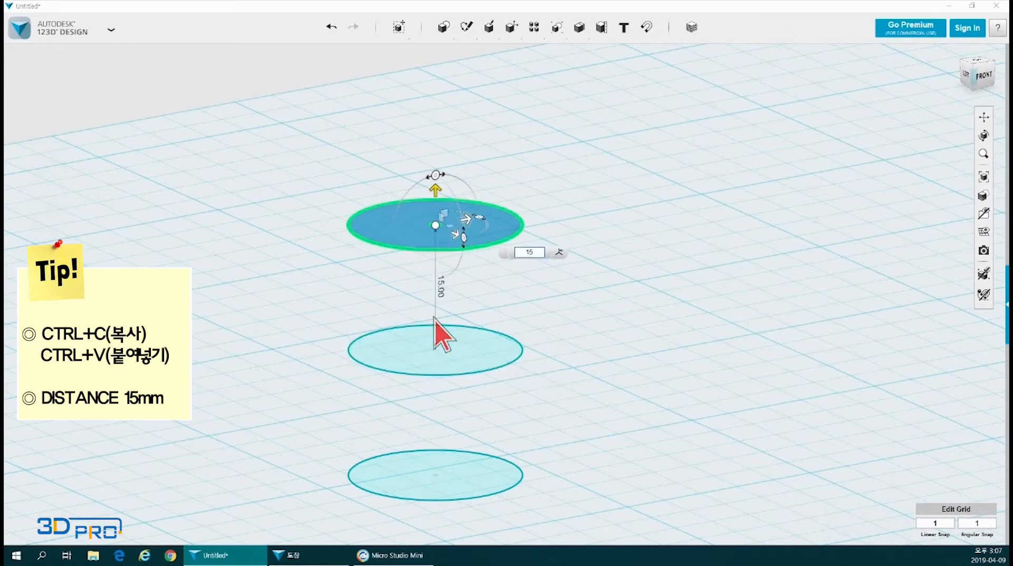
{"action": "left_click", "coordinate": [661, 325]}
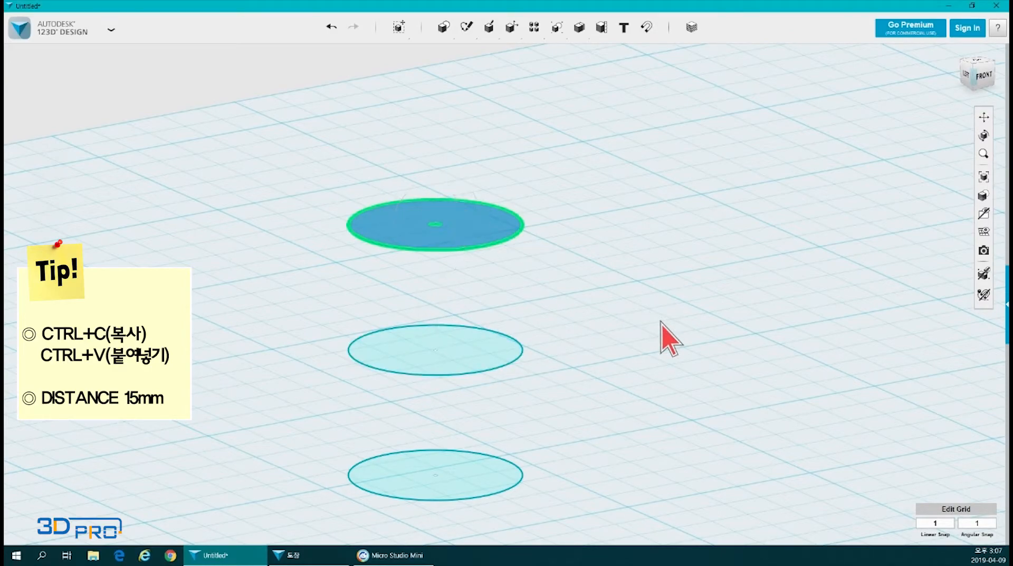
Step: Scale the middle circle of the three-circle stack uniformly by a factor of 1.2
{"action": "scroll", "coordinate": [626, 346], "scroll_direction": "down", "scroll_amount": 3}
{"action": "scroll", "coordinate": [626, 347], "scroll_direction": "down", "scroll_amount": 3}
{"action": "middle_click_drag", "start_coordinate": [609, 419], "coordinate": [551, 394]}
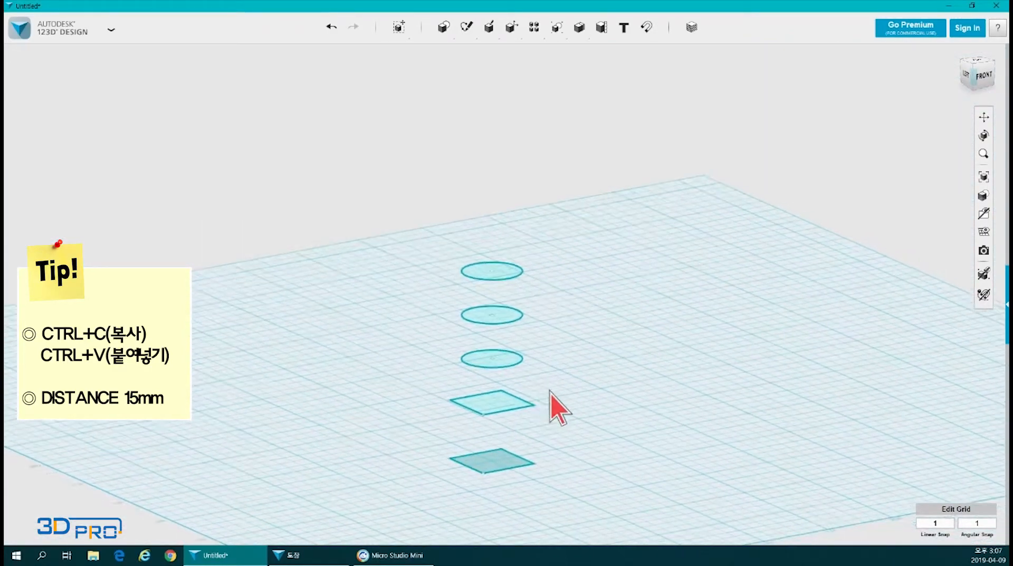
{"action": "scroll", "coordinate": [554, 394], "scroll_direction": "up", "scroll_amount": 2}
{"action": "scroll", "coordinate": [554, 396], "scroll_direction": "up", "scroll_amount": 1}
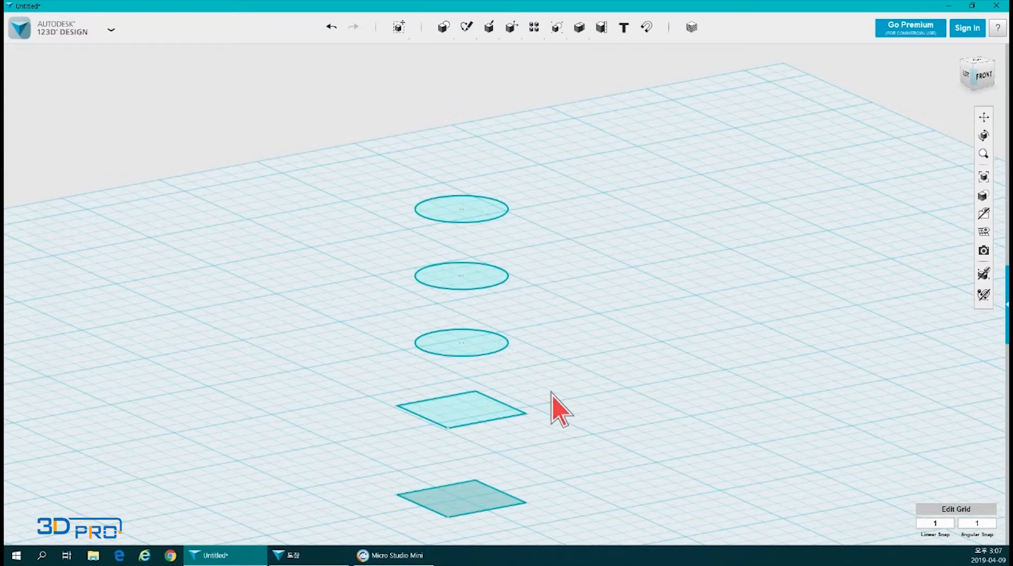
{"action": "scroll", "coordinate": [448, 192], "scroll_direction": "up", "scroll_amount": 2}
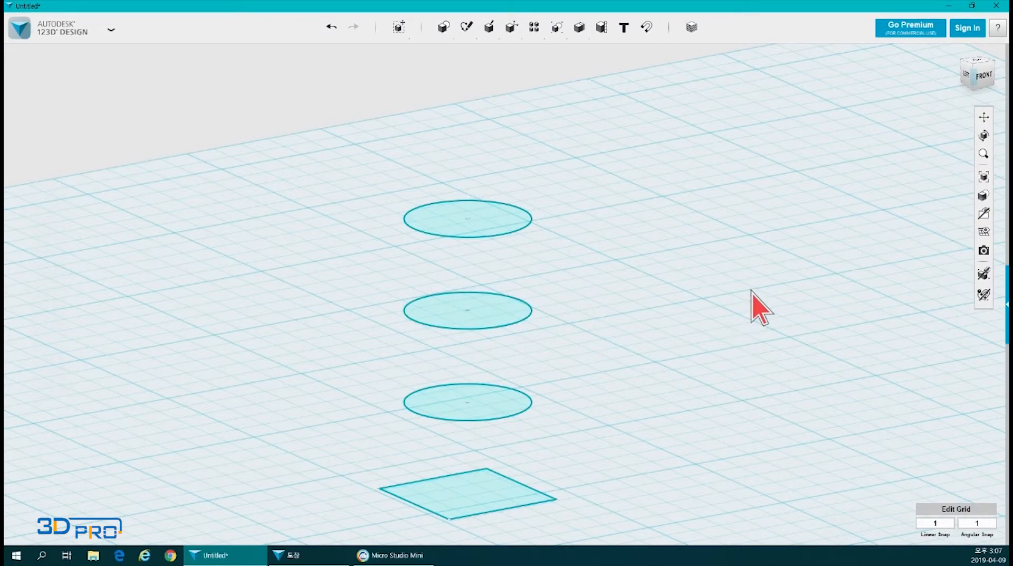
{"action": "mouse_move", "coordinate": [399, 34]}
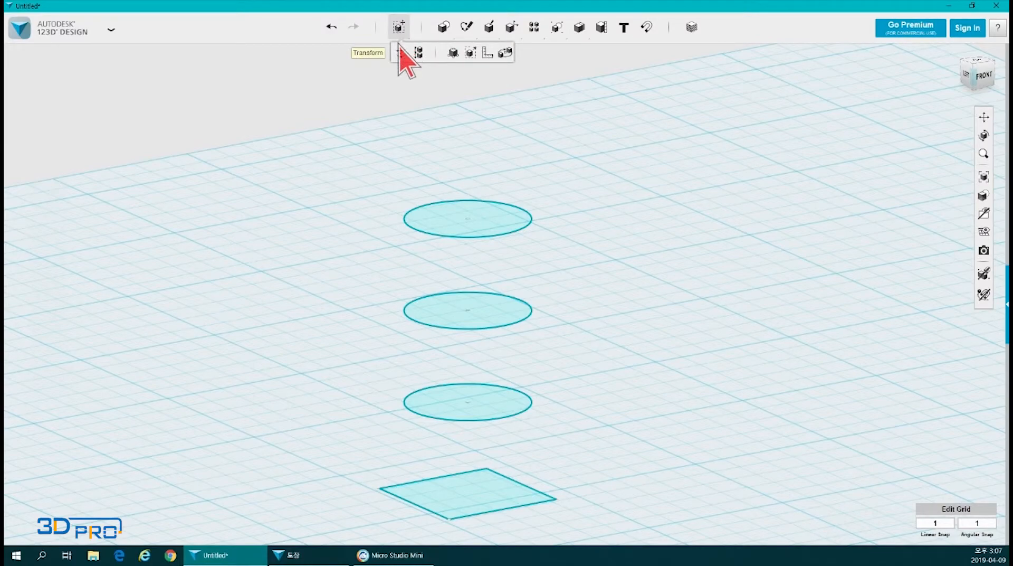
{"action": "left_click", "coordinate": [469, 60]}
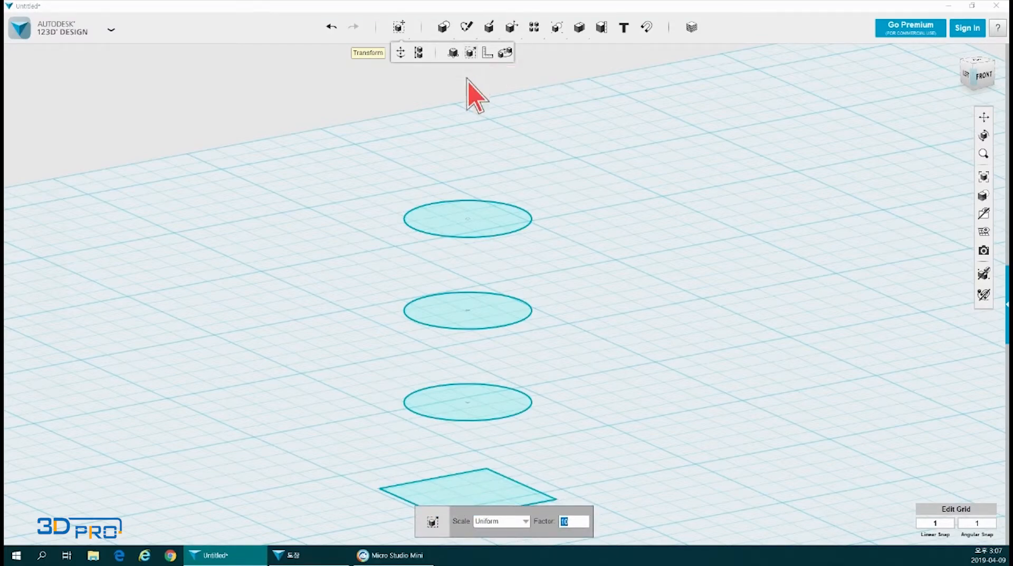
{"action": "left_click", "coordinate": [489, 315]}
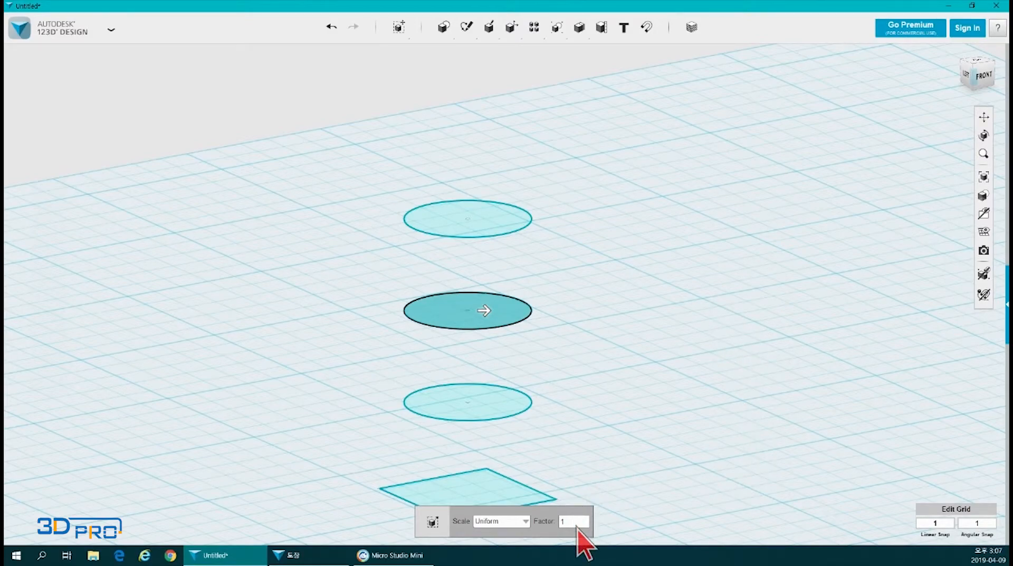
{"action": "type", "text": ".2"}
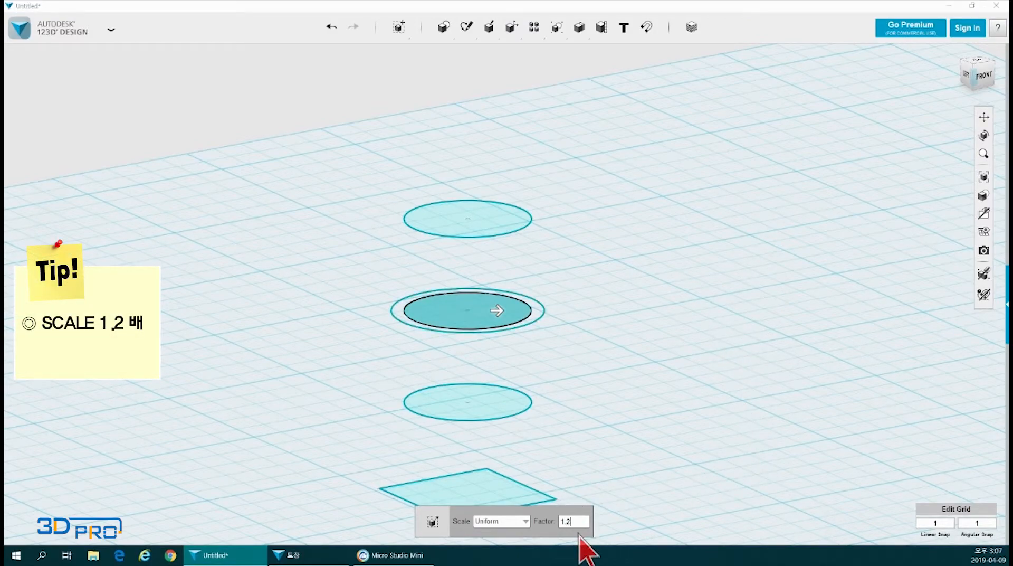
{"action": "left_click", "coordinate": [593, 322]}
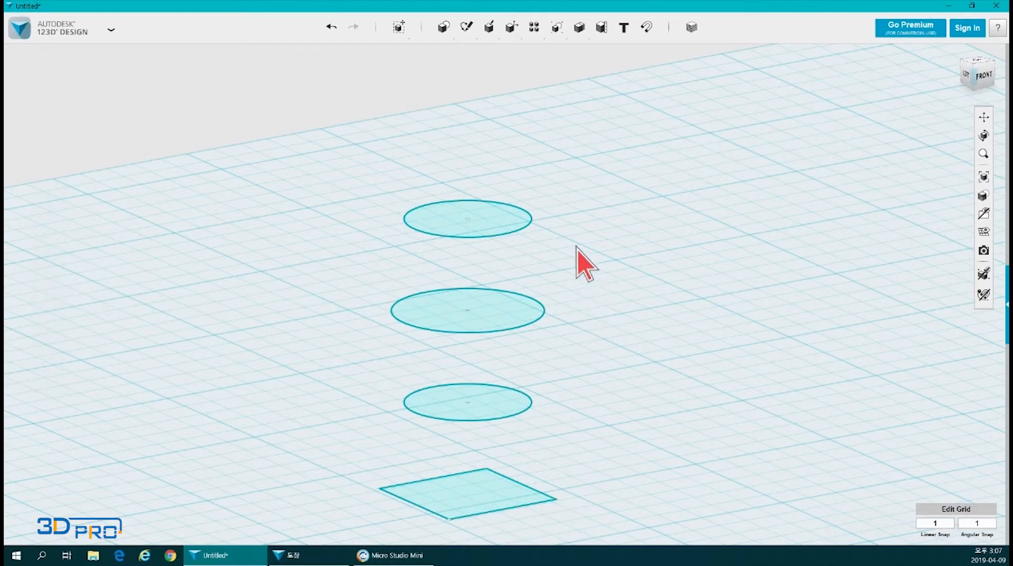
Step: Scale the topmost circle uniformly by a factor of 0.8
{"action": "mouse_move", "coordinate": [401, 29]}
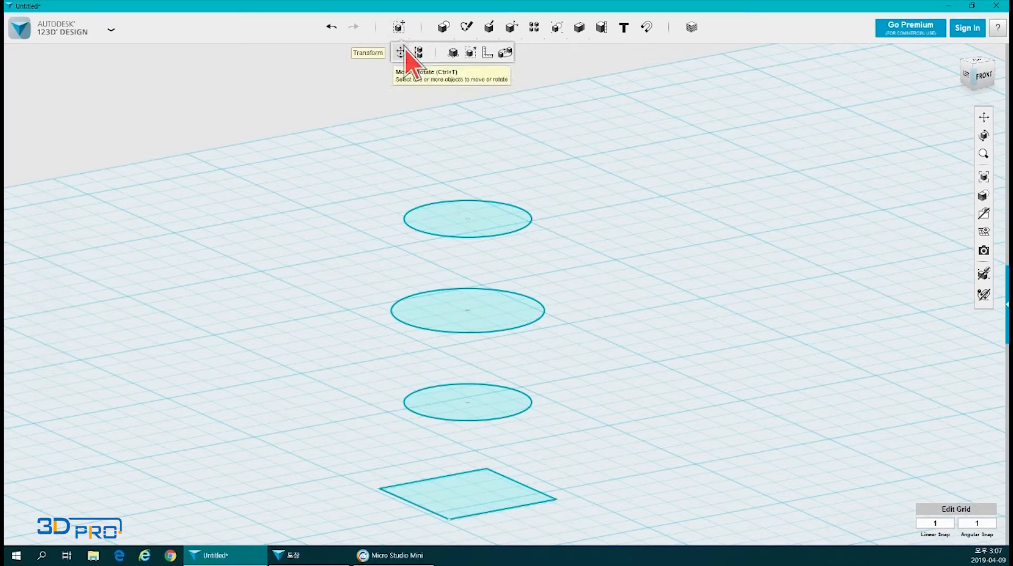
{"action": "left_click", "coordinate": [471, 53]}
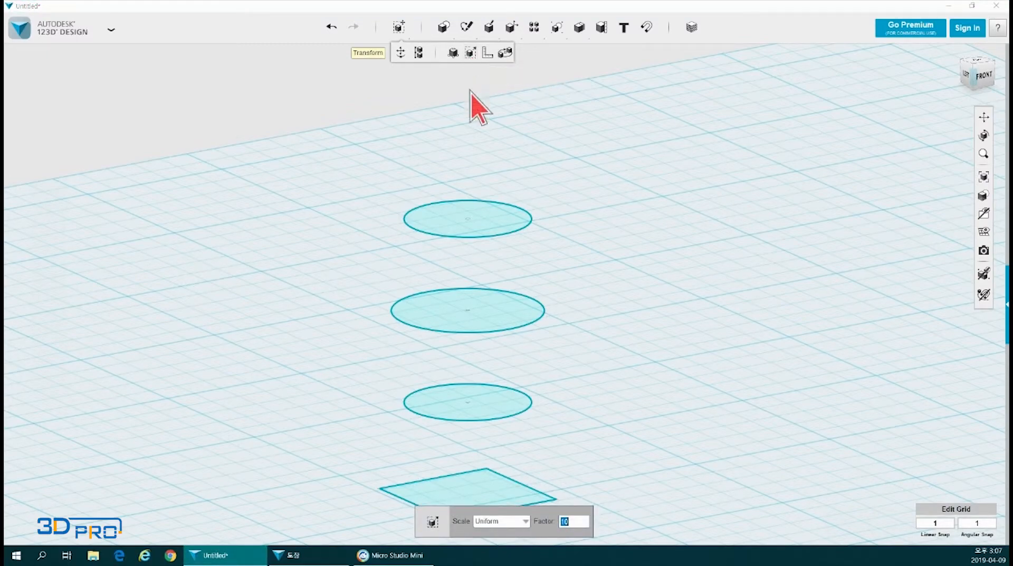
{"action": "left_click", "coordinate": [492, 226]}
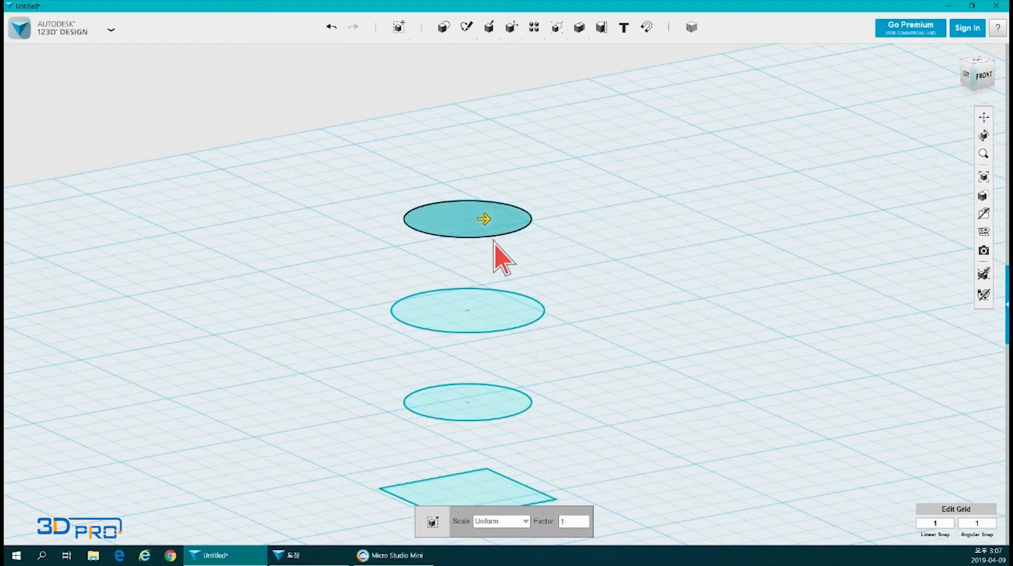
{"action": "double_click", "coordinate": [564, 522]}
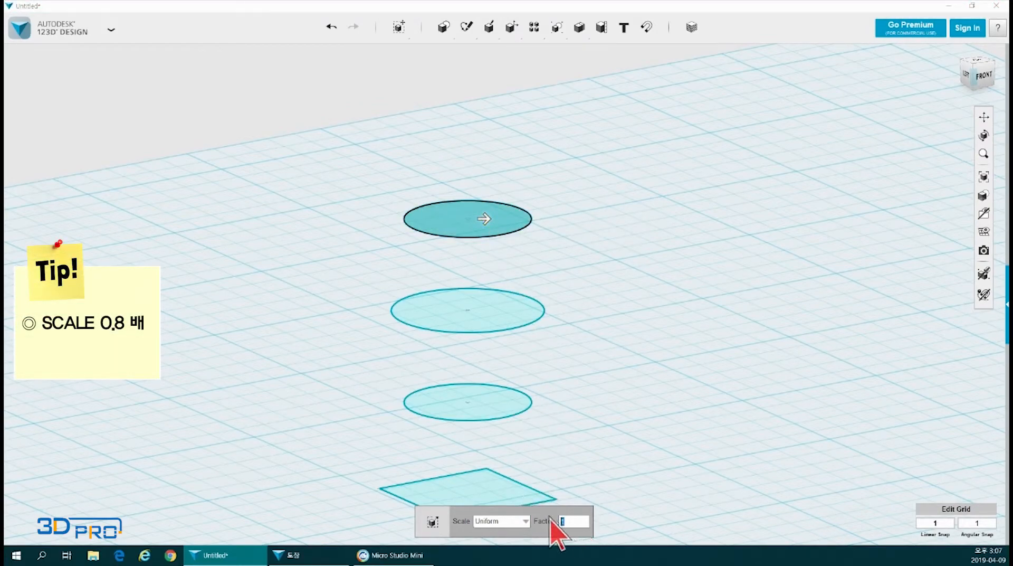
{"action": "type", "text": "0.8"}
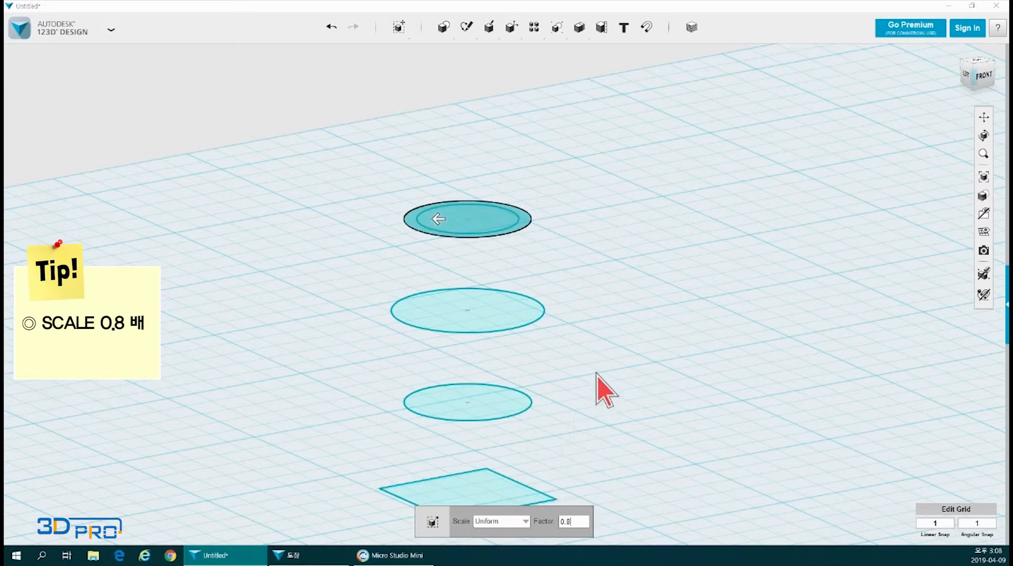
{"action": "left_click", "coordinate": [594, 320]}
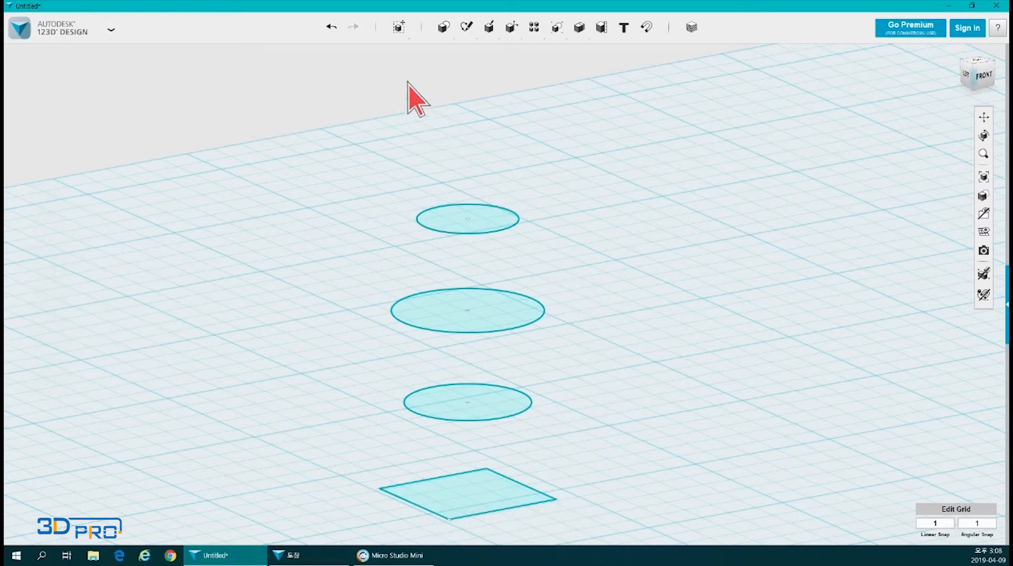
Step: Scale the lowest circle, just above the upper square, uniformly by a factor of 0.8
{"action": "mouse_move", "coordinate": [399, 27]}
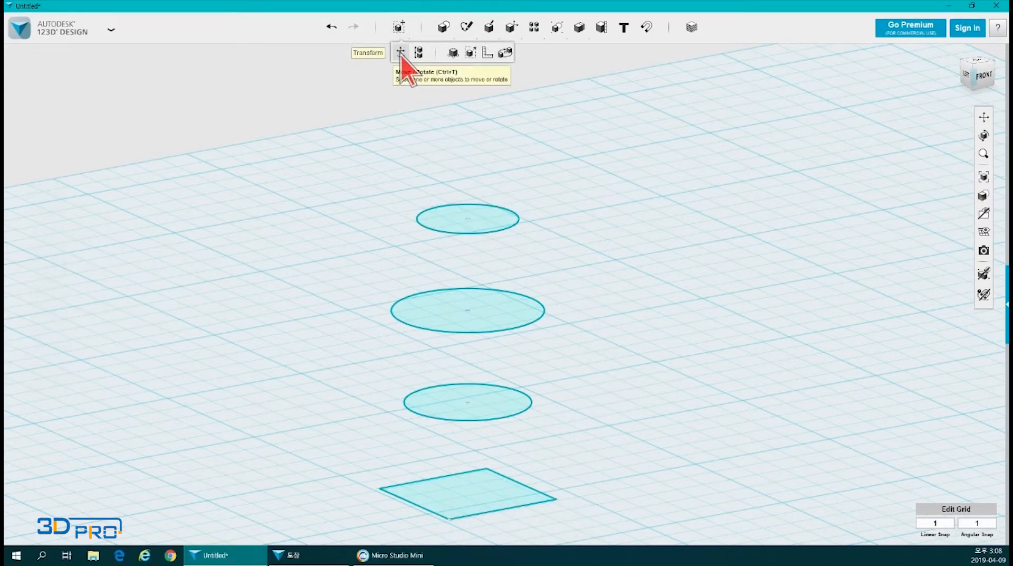
{"action": "left_click", "coordinate": [468, 57]}
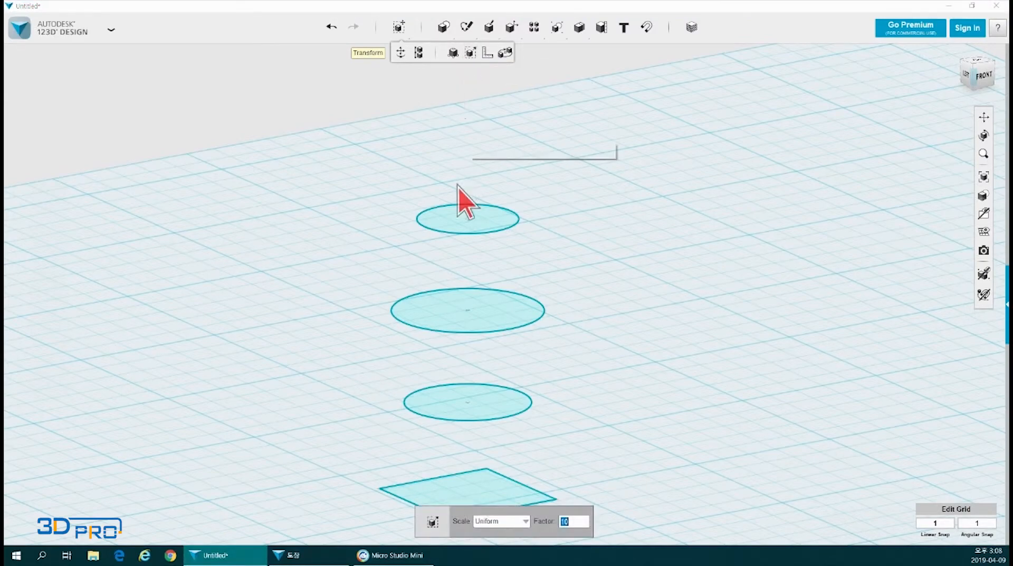
{"action": "left_click", "coordinate": [502, 412]}
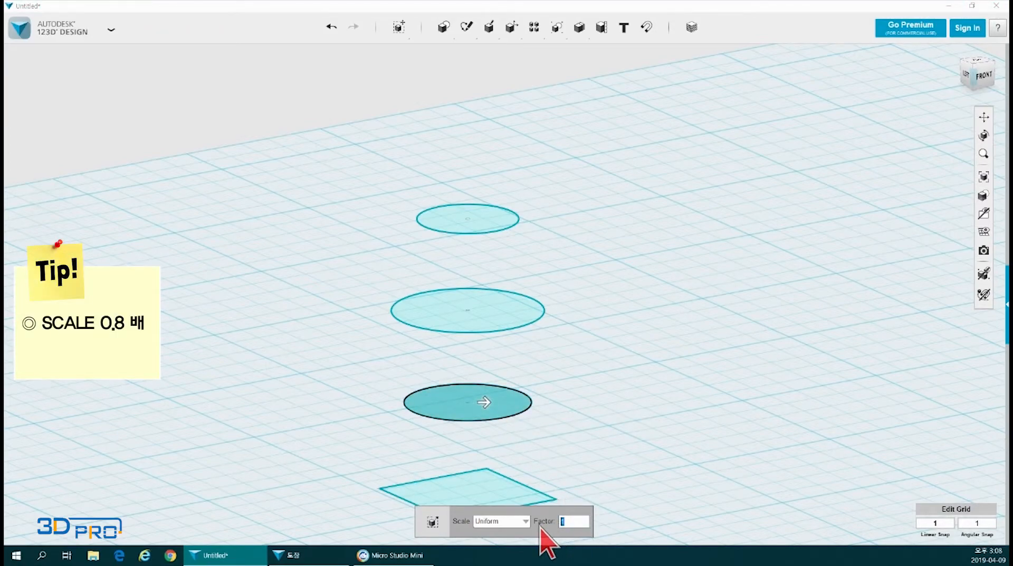
{"action": "type", "text": "0.8"}
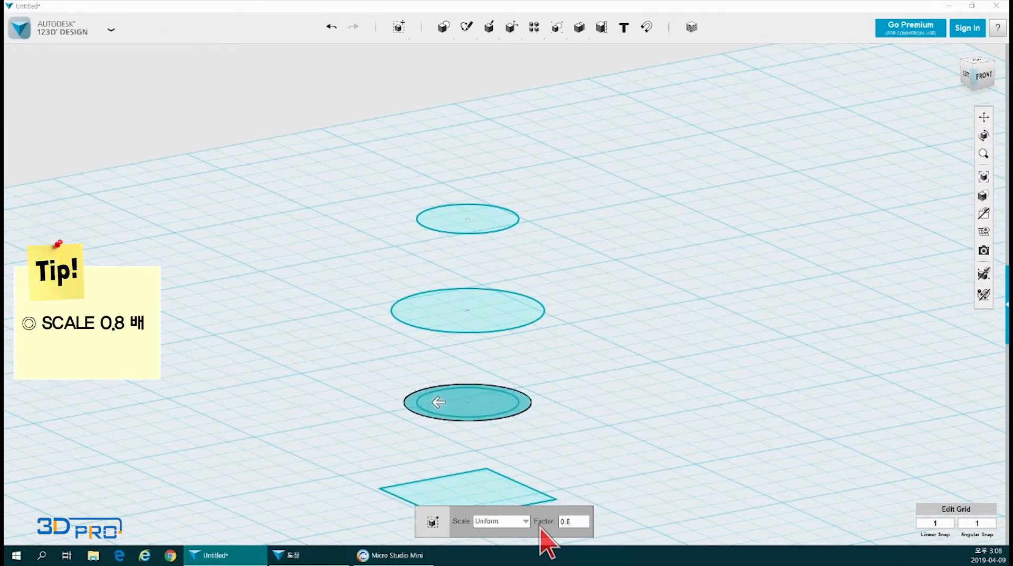
{"action": "left_click", "coordinate": [613, 418]}
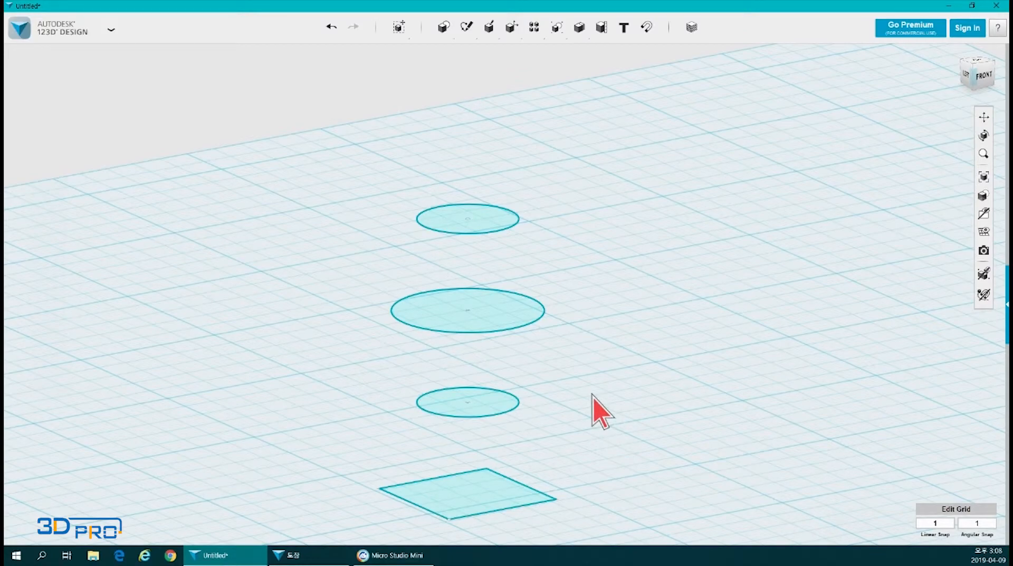
Step: Loft the lower square to the upper square to form the solid block of the stamp base
{"action": "scroll", "coordinate": [565, 338], "scroll_direction": "down", "scroll_amount": 4}
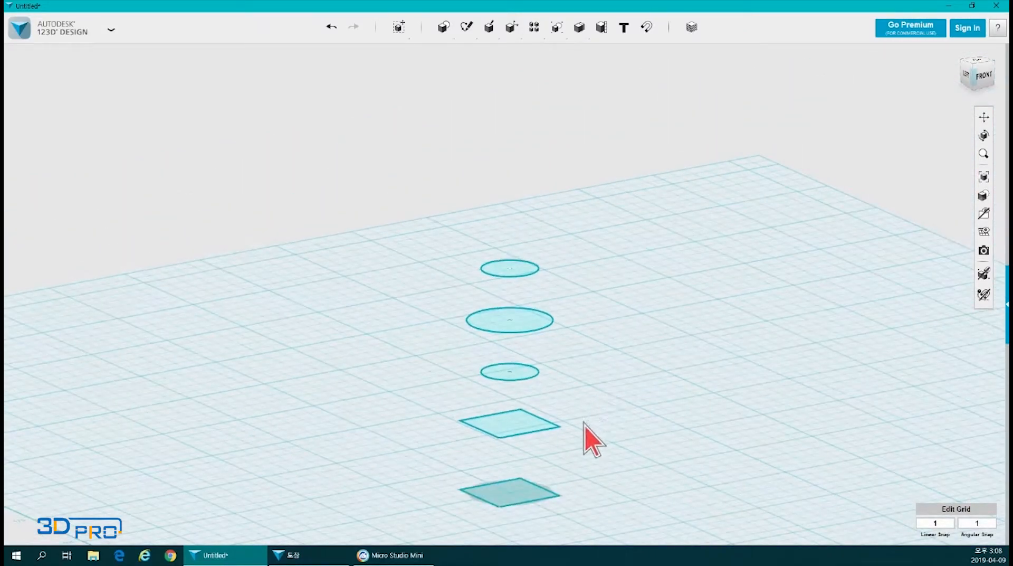
{"action": "scroll", "coordinate": [530, 475], "scroll_direction": "up", "scroll_amount": 2}
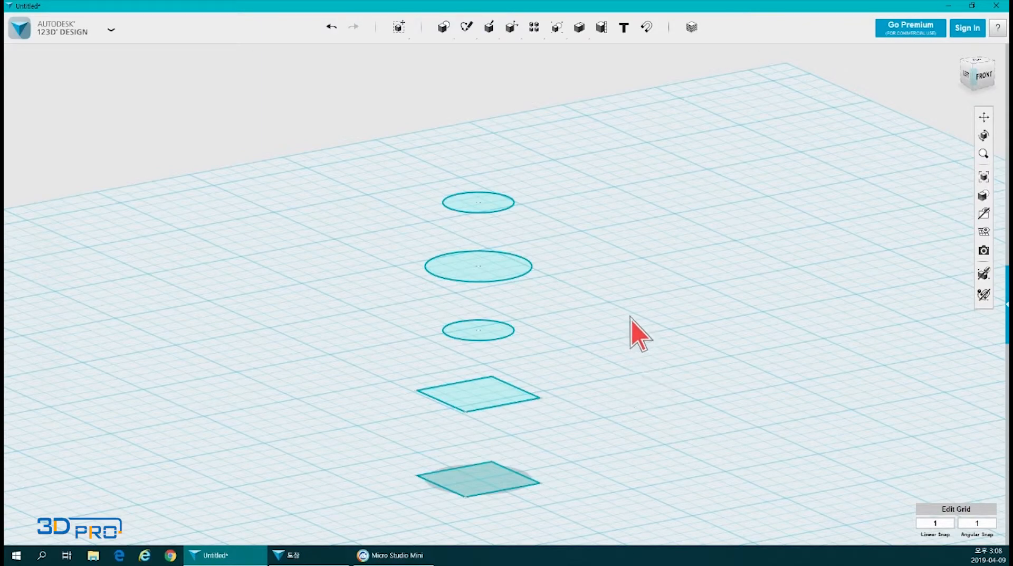
{"action": "mouse_move", "coordinate": [468, 28]}
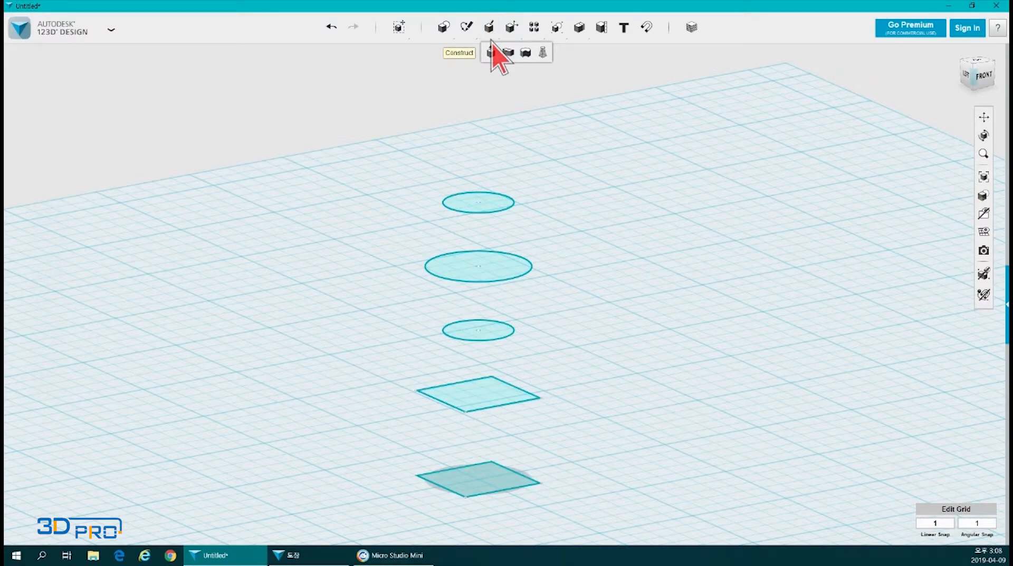
{"action": "left_click", "coordinate": [543, 55]}
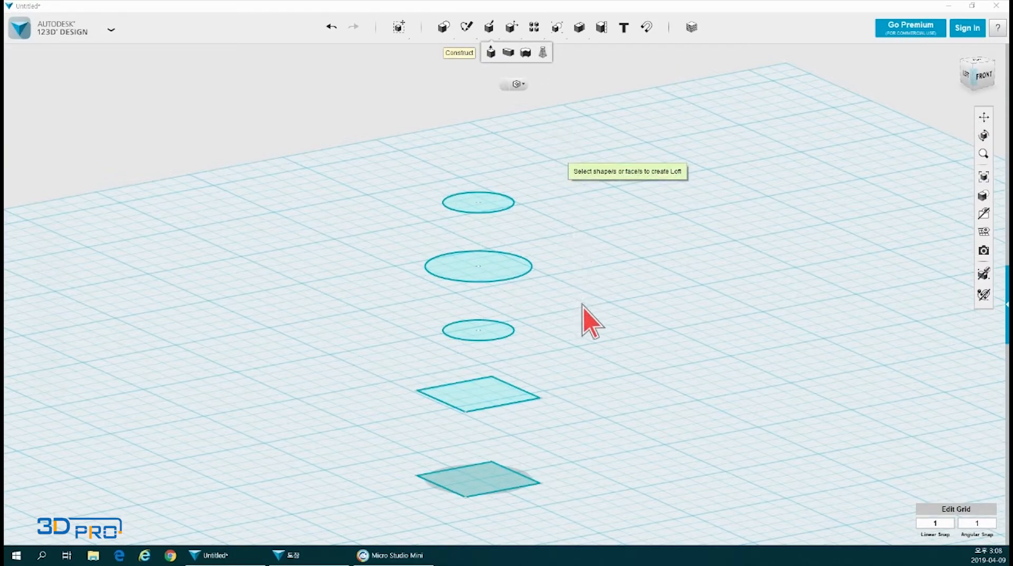
{"action": "left_click", "coordinate": [476, 486]}
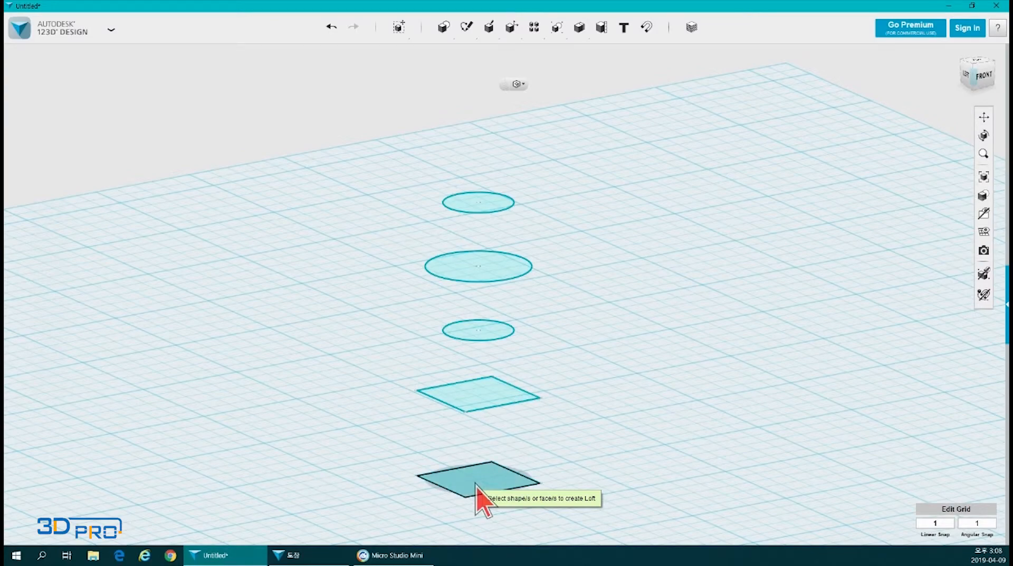
{"action": "left_click", "coordinate": [482, 404]}
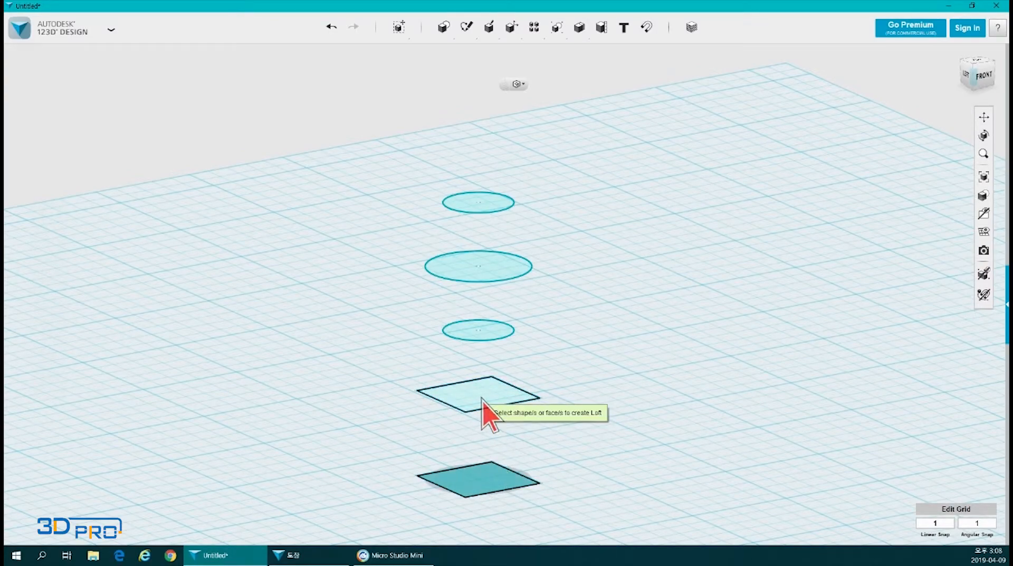
{"action": "left_click", "coordinate": [482, 404]}
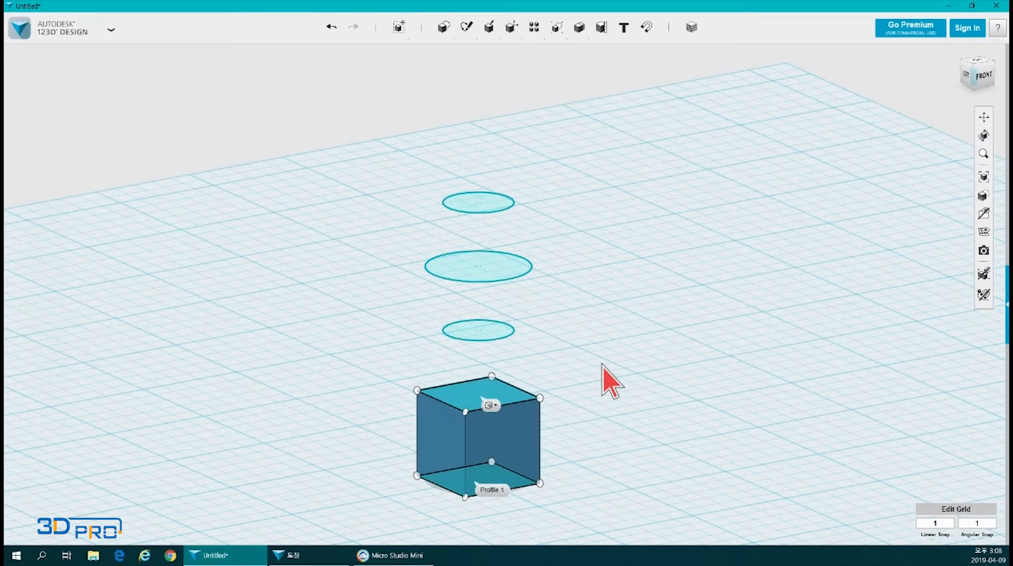
{"action": "left_click", "coordinate": [593, 354]}
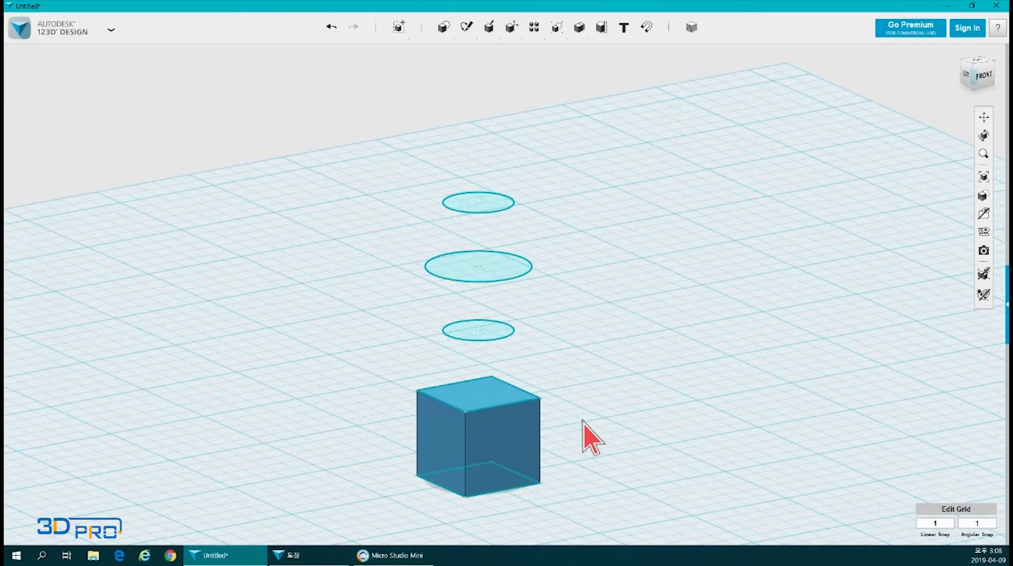
Step: Loft from the block's top face through the lowest, middle and topmost circles to form the curved handle
{"action": "left_click", "coordinate": [463, 406]}
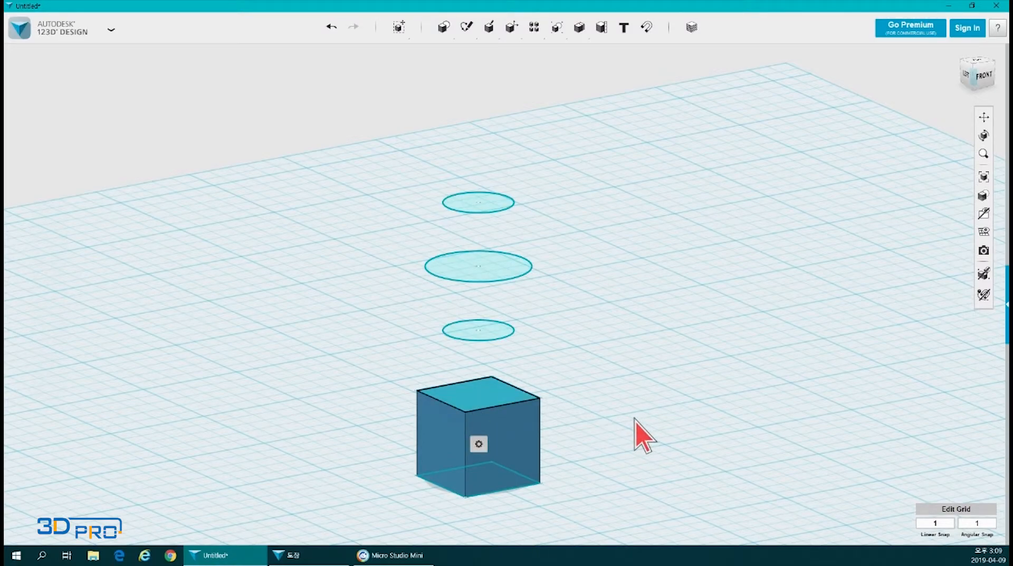
{"action": "left_click", "coordinate": [499, 331]}
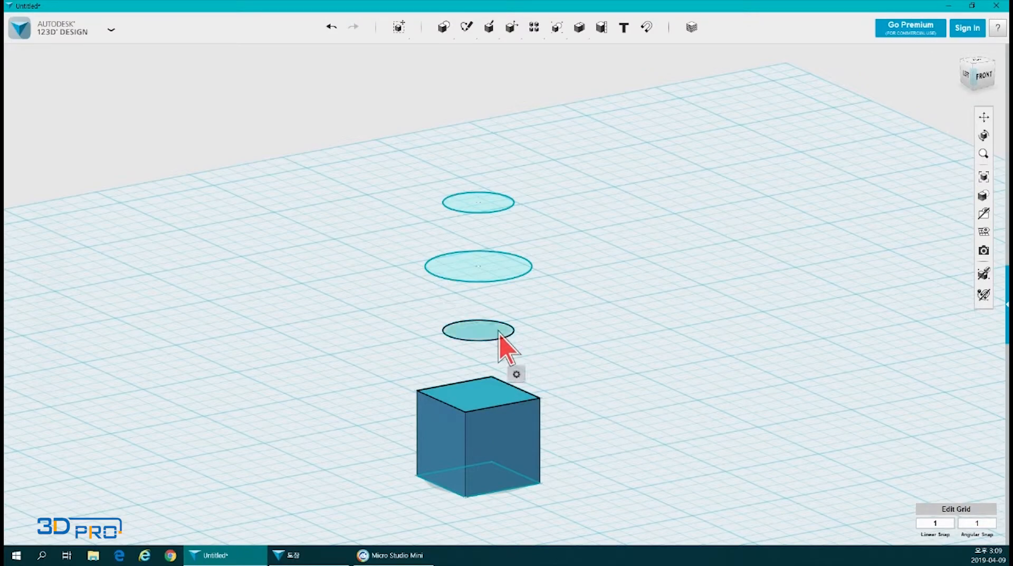
{"action": "left_click", "coordinate": [493, 278], "text": "shift"}
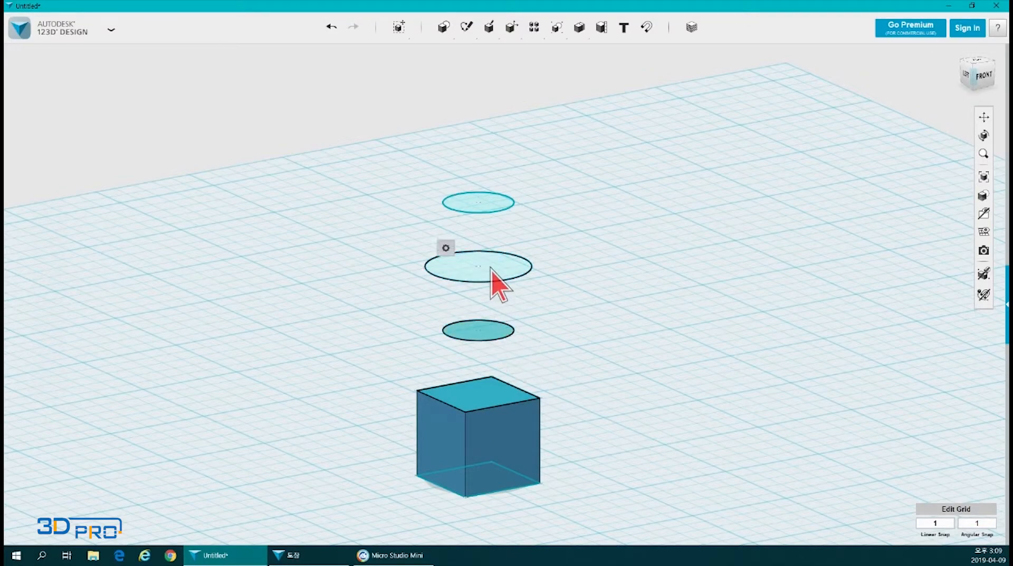
{"action": "left_click", "coordinate": [490, 207], "text": "shift"}
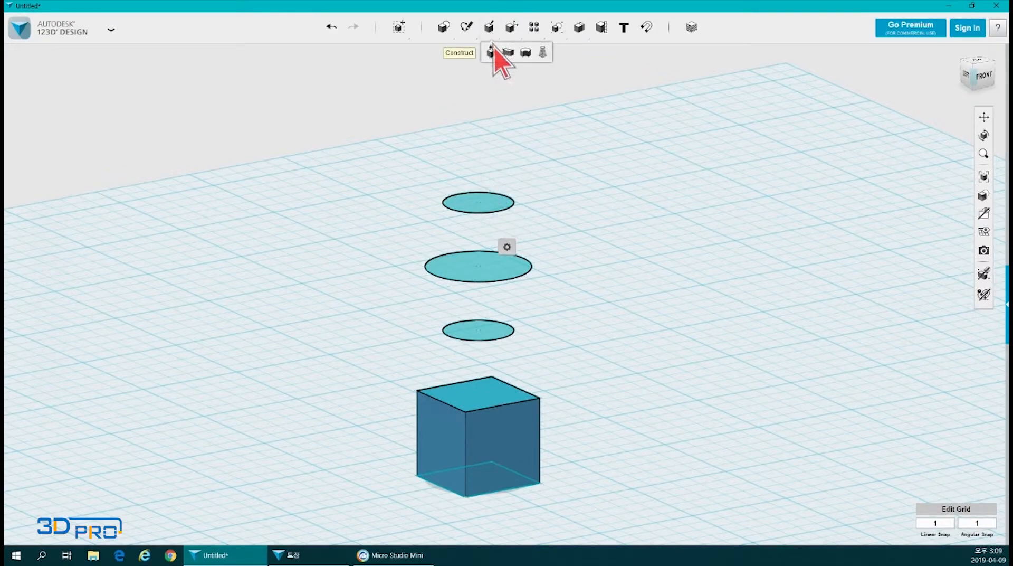
{"action": "left_click", "coordinate": [542, 53]}
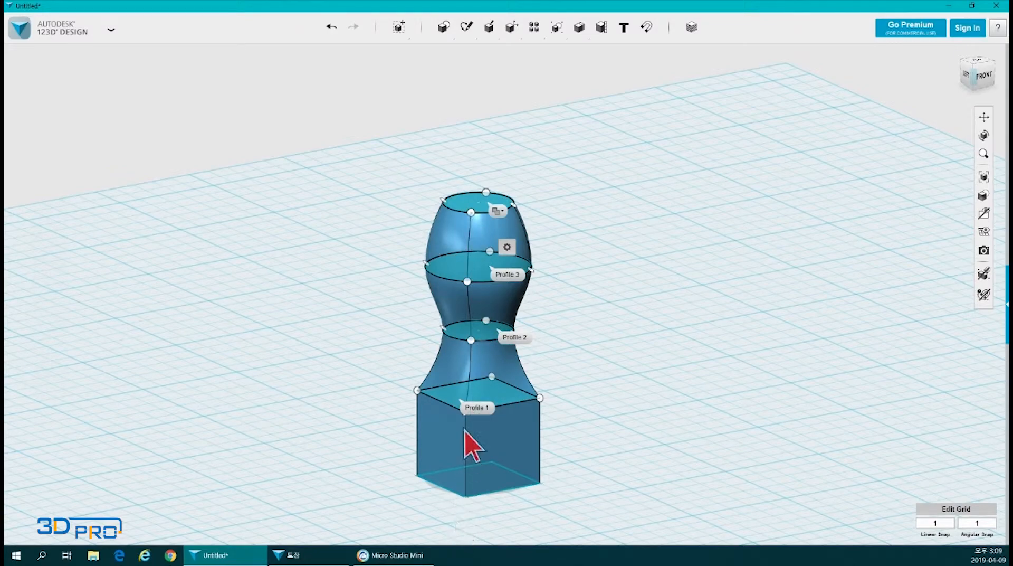
{"action": "left_click", "coordinate": [627, 337]}
Step: Fillet the handle's top circular edge with a 10 mm radius
{"action": "scroll", "coordinate": [491, 181], "scroll_direction": "up", "scroll_amount": 5}
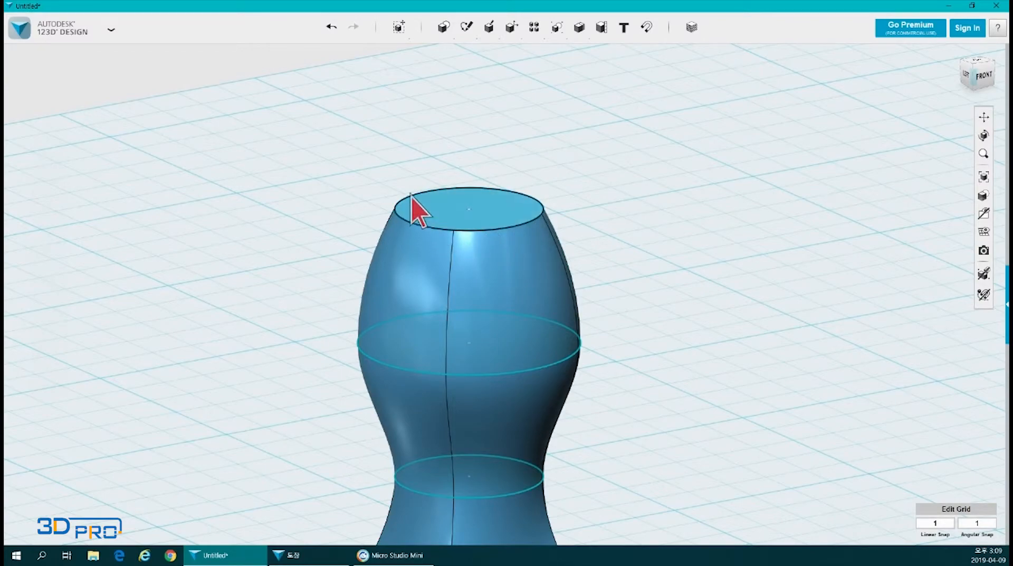
{"action": "left_click", "coordinate": [485, 286]}
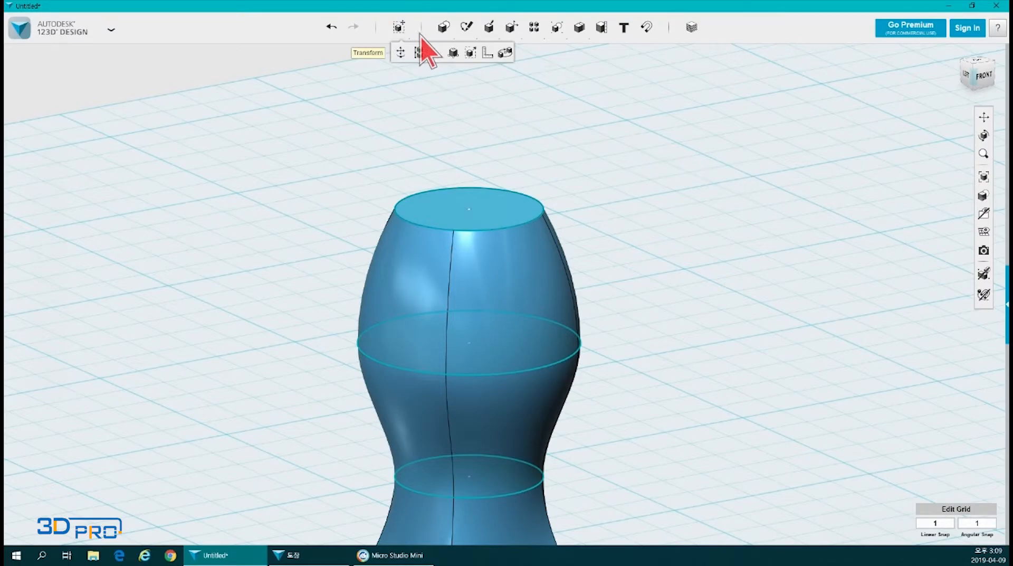
{"action": "mouse_move", "coordinate": [511, 31]}
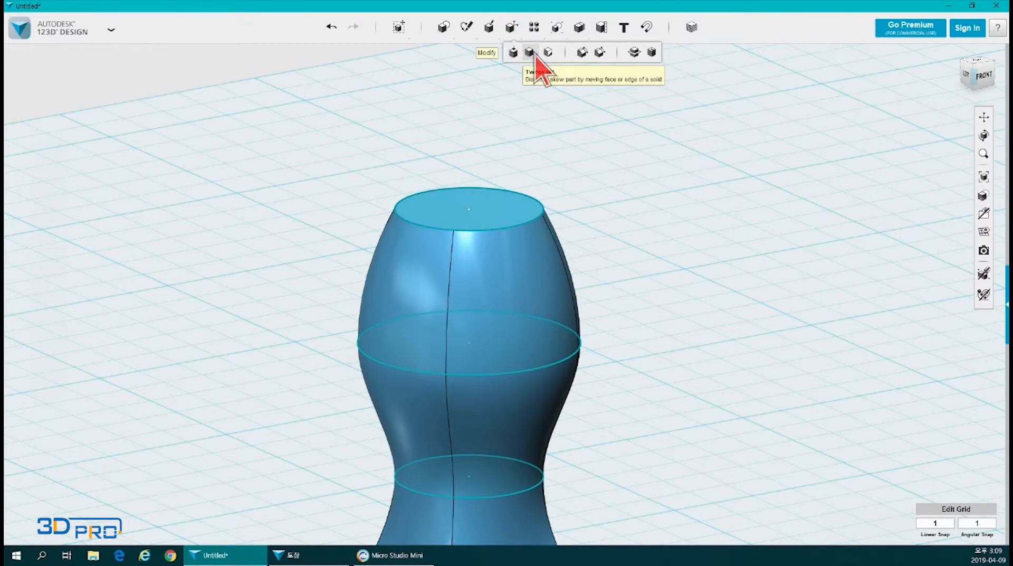
{"action": "left_click", "coordinate": [583, 52]}
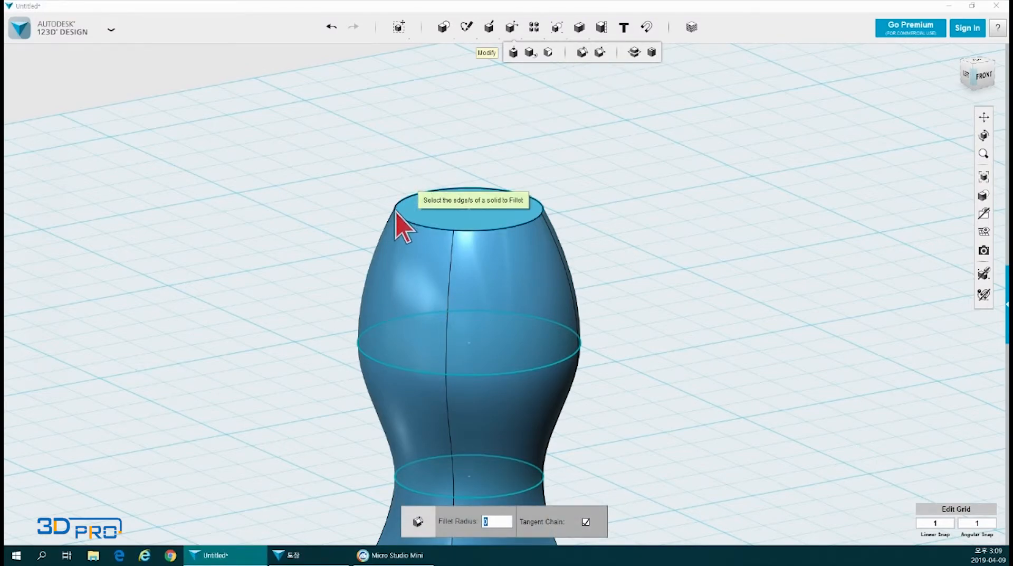
{"action": "left_click", "coordinate": [504, 232]}
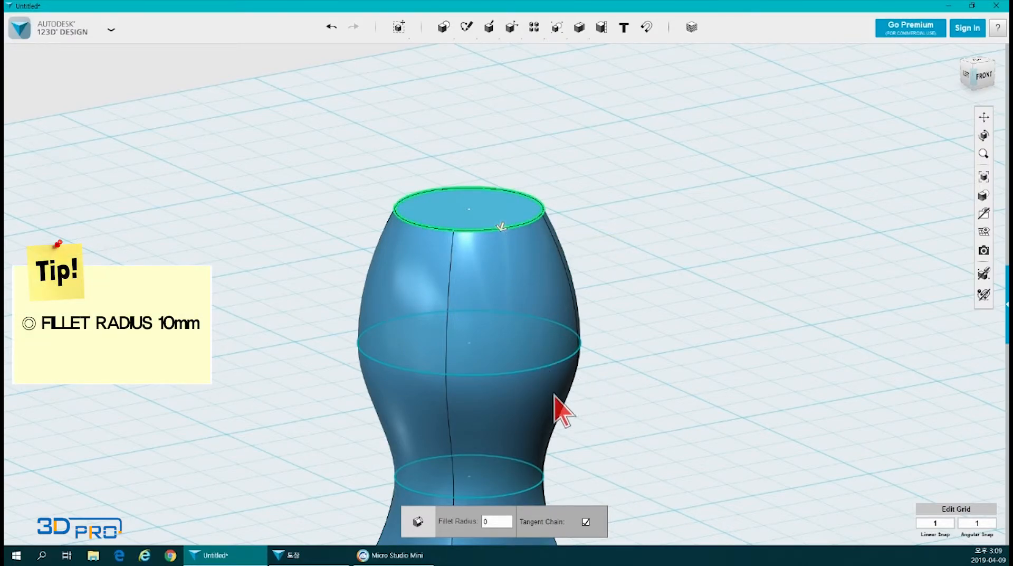
{"action": "left_click", "coordinate": [496, 523]}
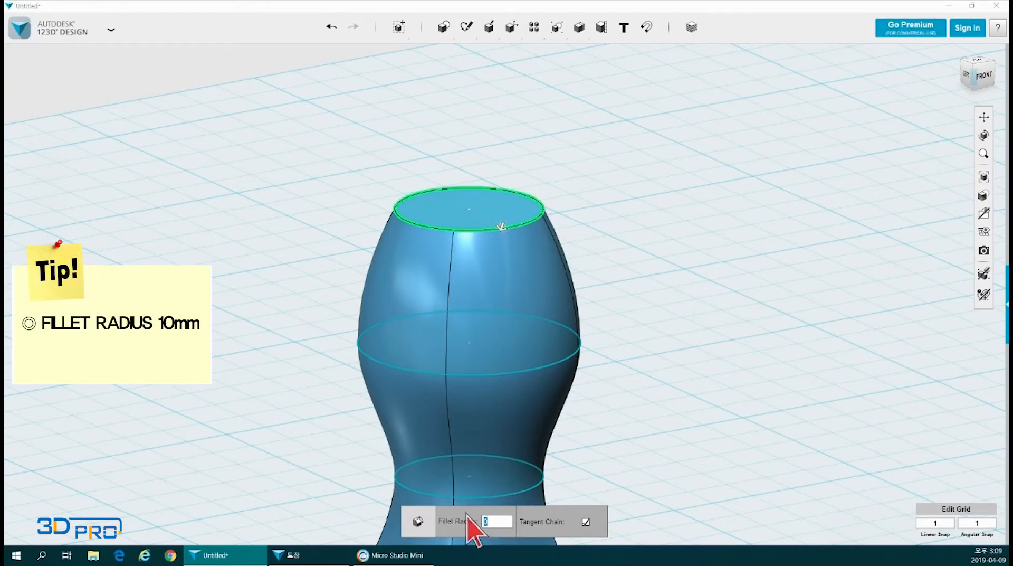
{"action": "type", "text": "10"}
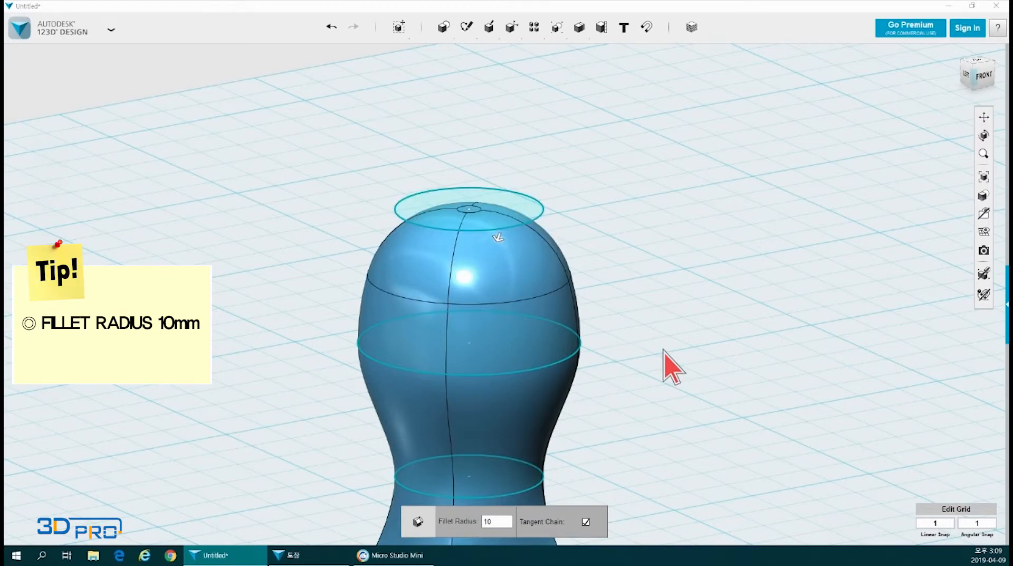
{"action": "left_click", "coordinate": [660, 359]}
Step: Look at the finished stamp in the 도장 document, including its engraved face, and return to the untitled model
{"action": "scroll", "coordinate": [645, 374], "scroll_direction": "down", "scroll_amount": 5}
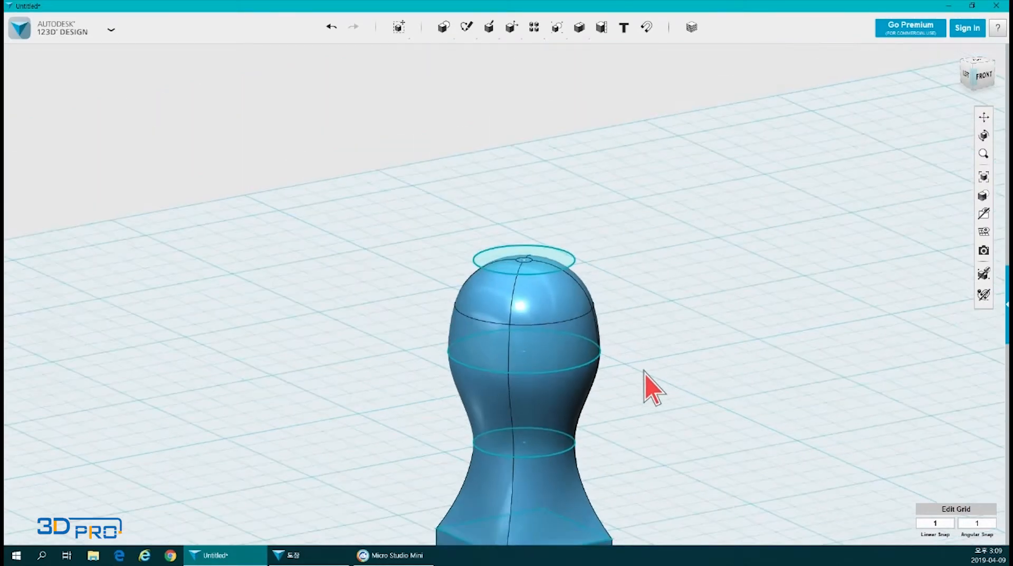
{"action": "scroll", "coordinate": [609, 417], "scroll_direction": "up", "scroll_amount": 3}
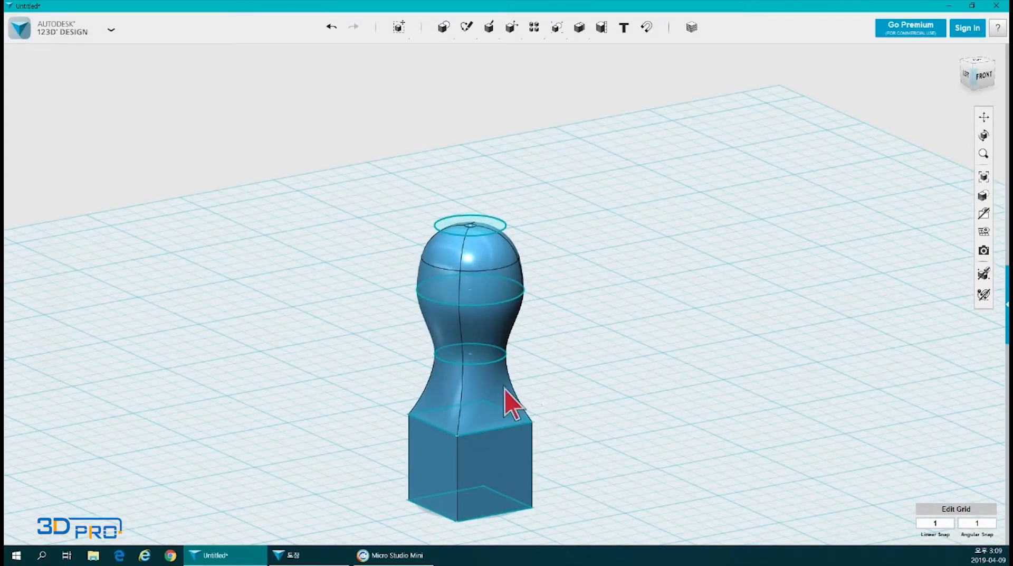
{"action": "left_click", "coordinate": [296, 555]}
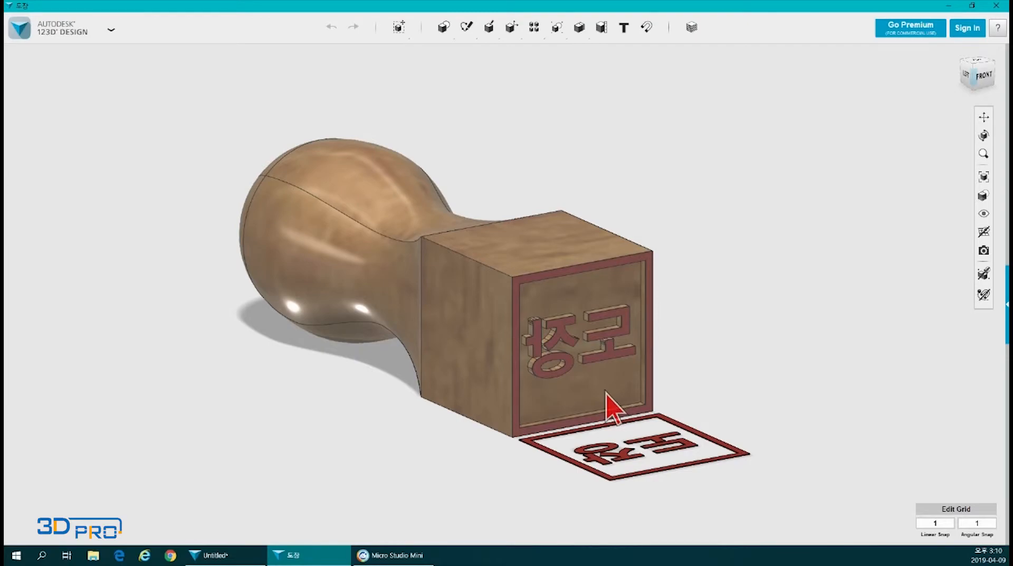
{"action": "left_click", "coordinate": [219, 562]}
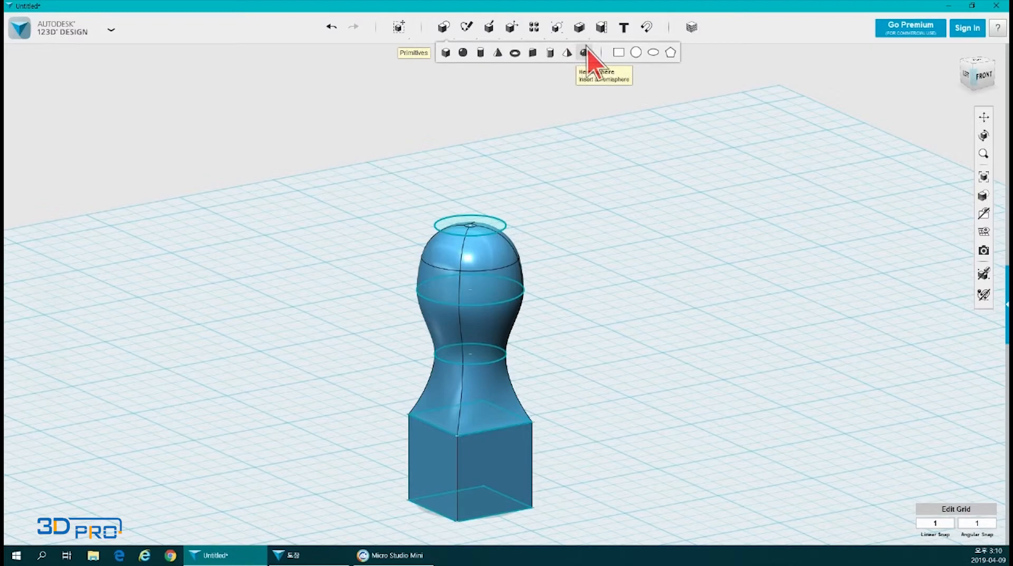
Step: Place an 18 by 18 mm rectangle sketch centred on the underside of the stamp's square base
{"action": "left_click", "coordinate": [618, 52]}
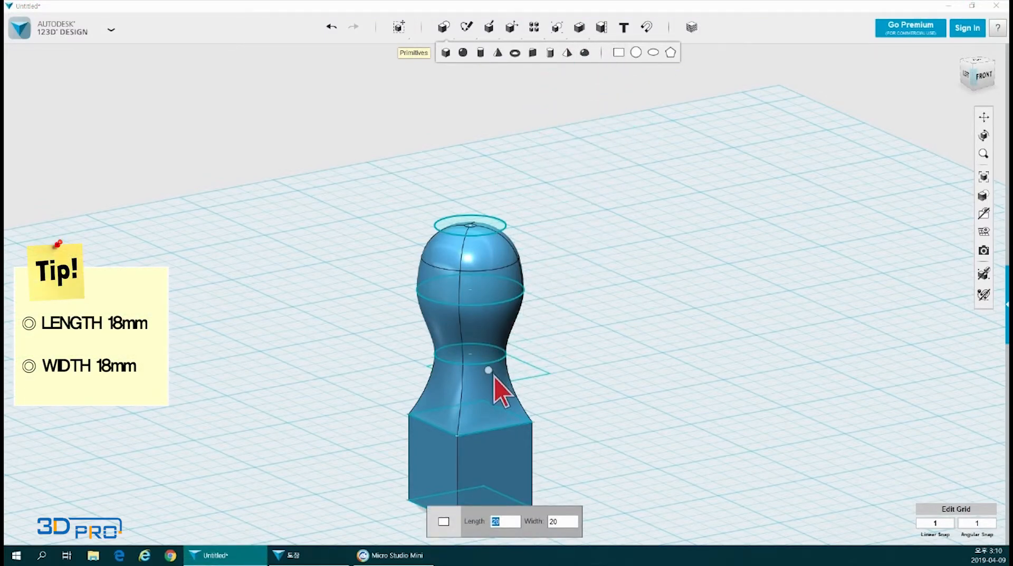
{"action": "type", "text": "18"}
{"action": "double_click", "coordinate": [559, 521]}
{"action": "type", "text": "18"}
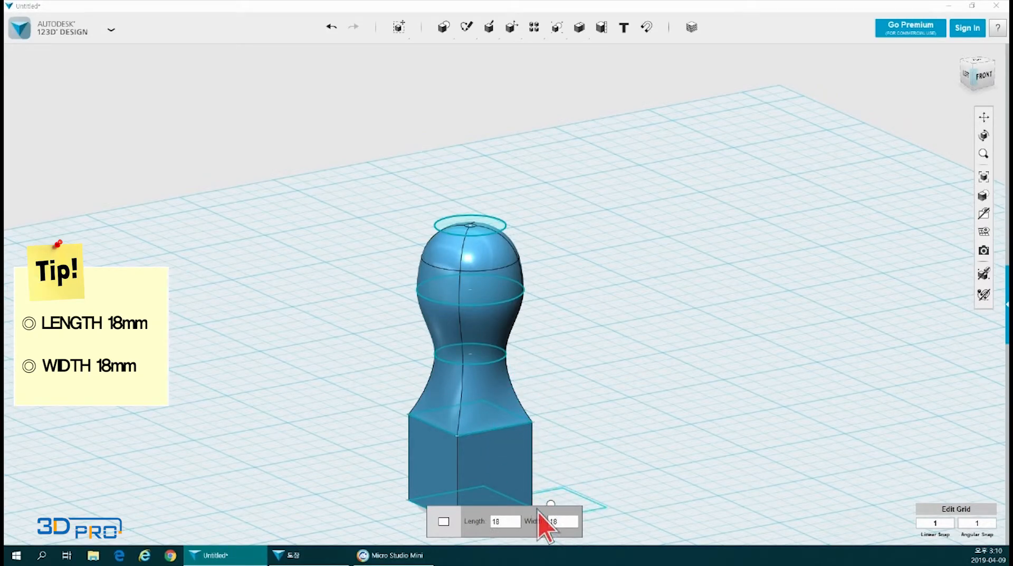
{"action": "right_click_drag", "start_coordinate": [641, 466], "coordinate": [659, 394]}
{"action": "scroll", "coordinate": [454, 317], "scroll_direction": "up", "scroll_amount": 5}
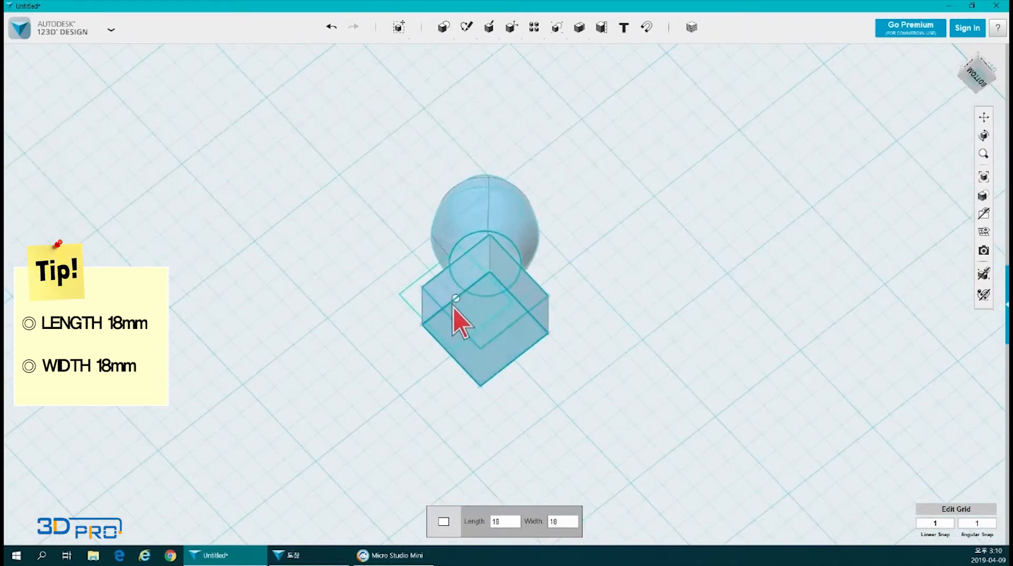
{"action": "left_click", "coordinate": [511, 327]}
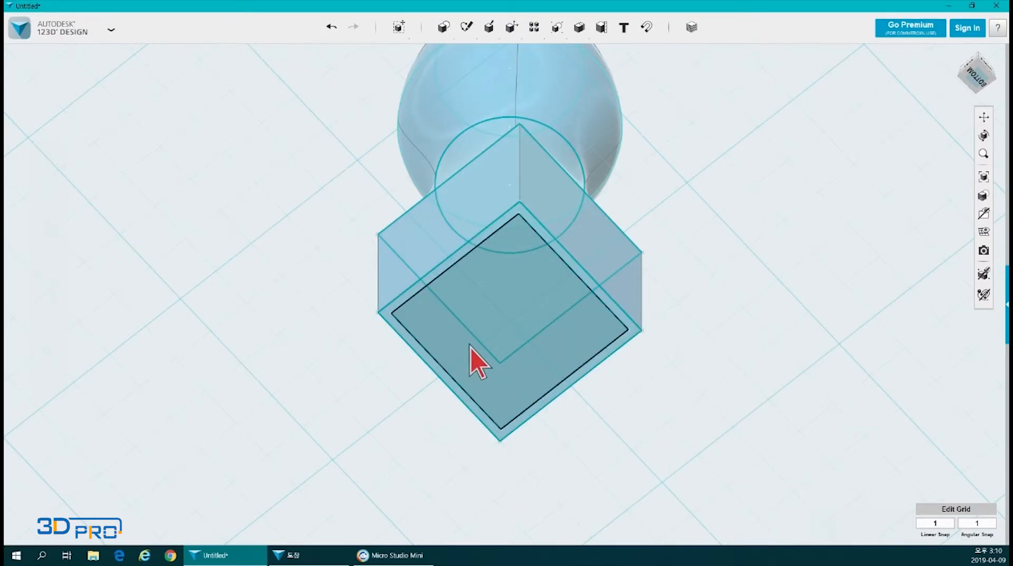
Step: Extrude the 18 mm square 1 mm into the base as a cut to recess the stamp face
{"action": "mouse_move", "coordinate": [399, 27]}
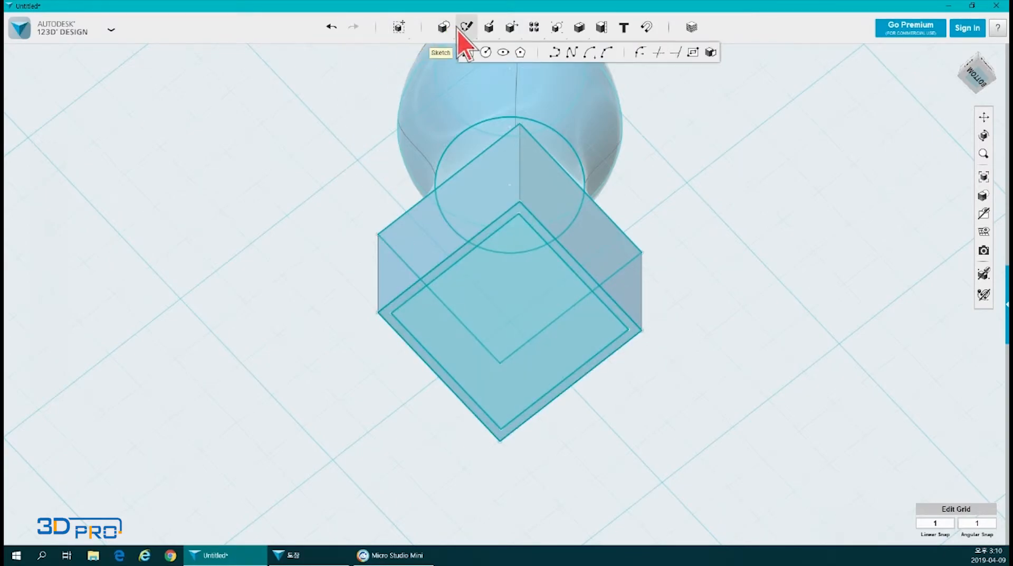
{"action": "mouse_move", "coordinate": [484, 27]}
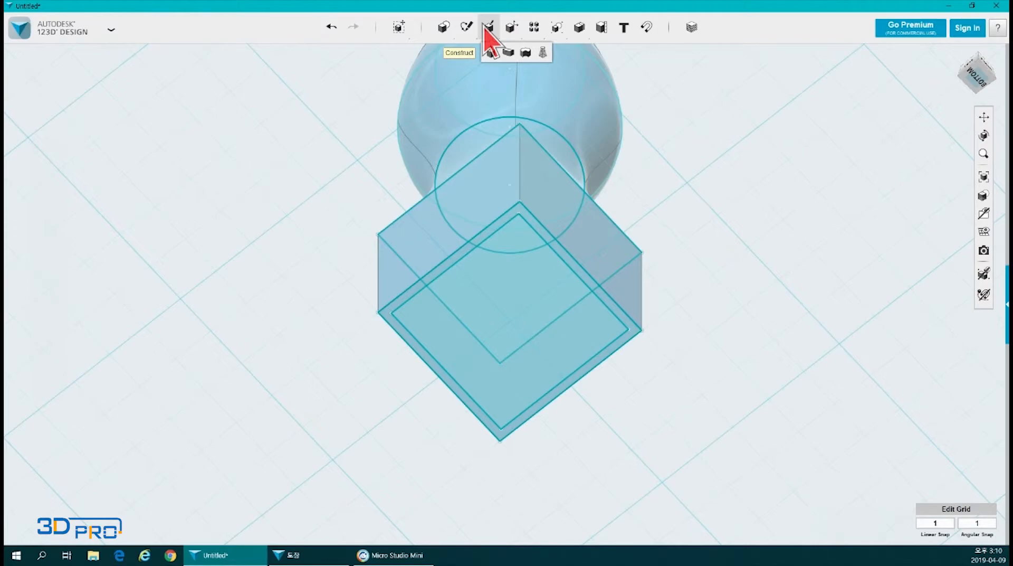
{"action": "left_click", "coordinate": [489, 53]}
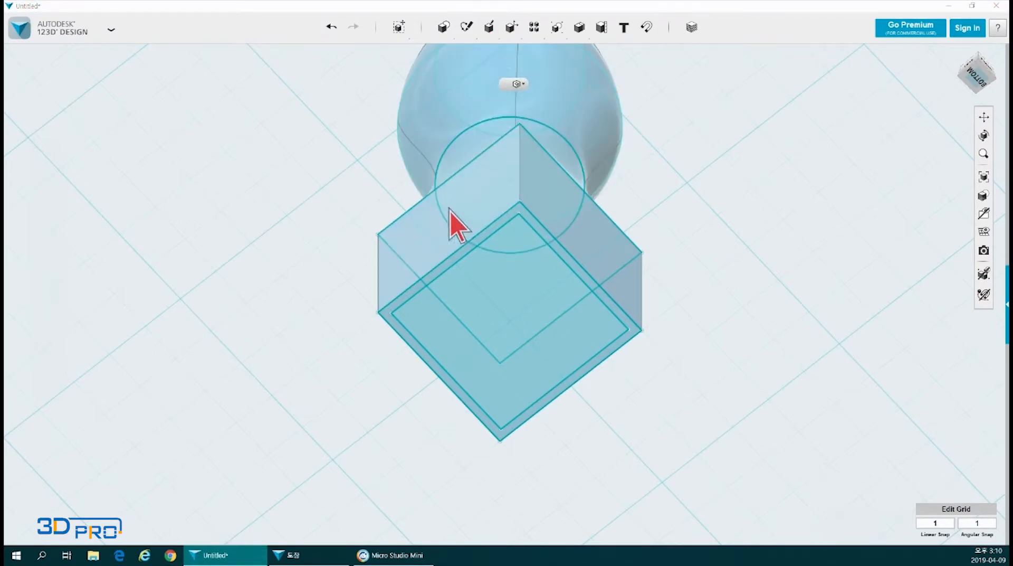
{"action": "left_click", "coordinate": [470, 319]}
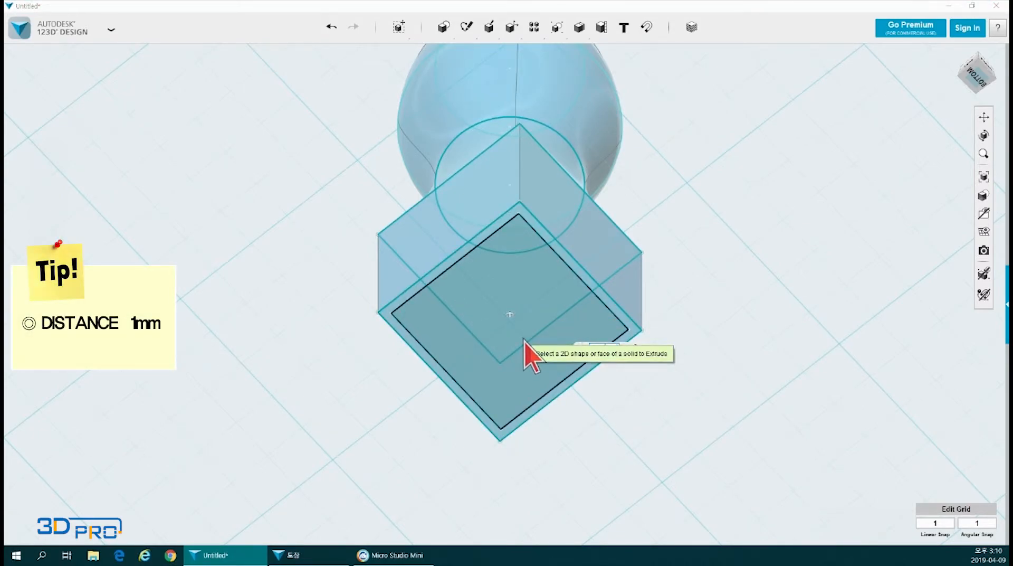
{"action": "type", "text": "1"}
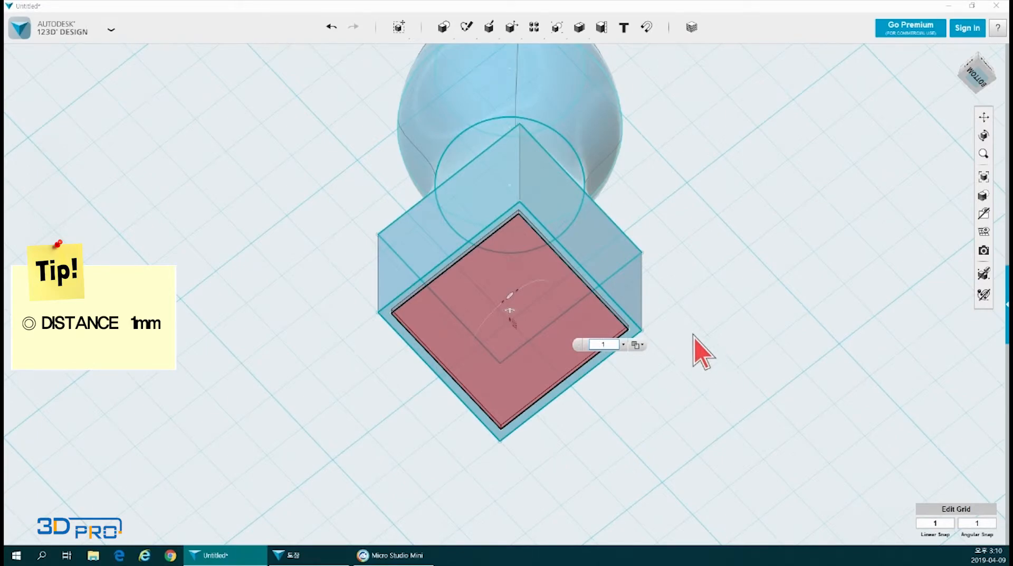
{"action": "key", "text": "Return"}
Step: Hide all sketches so only the solid stamp is displayed
{"action": "scroll", "coordinate": [517, 368], "scroll_direction": "up", "scroll_amount": 2}
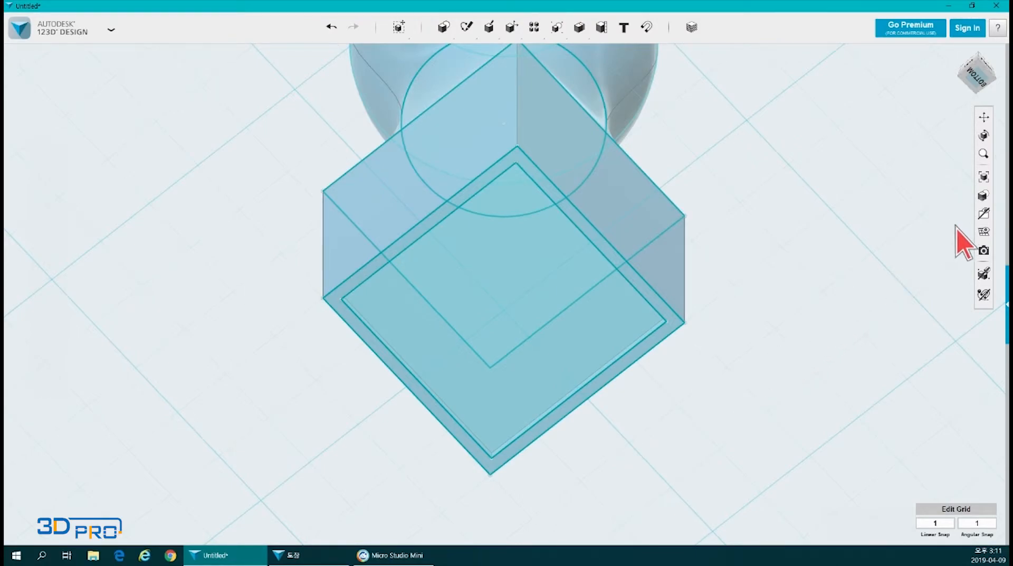
{"action": "mouse_move", "coordinate": [984, 231]}
{"action": "left_click", "coordinate": [952, 255]}
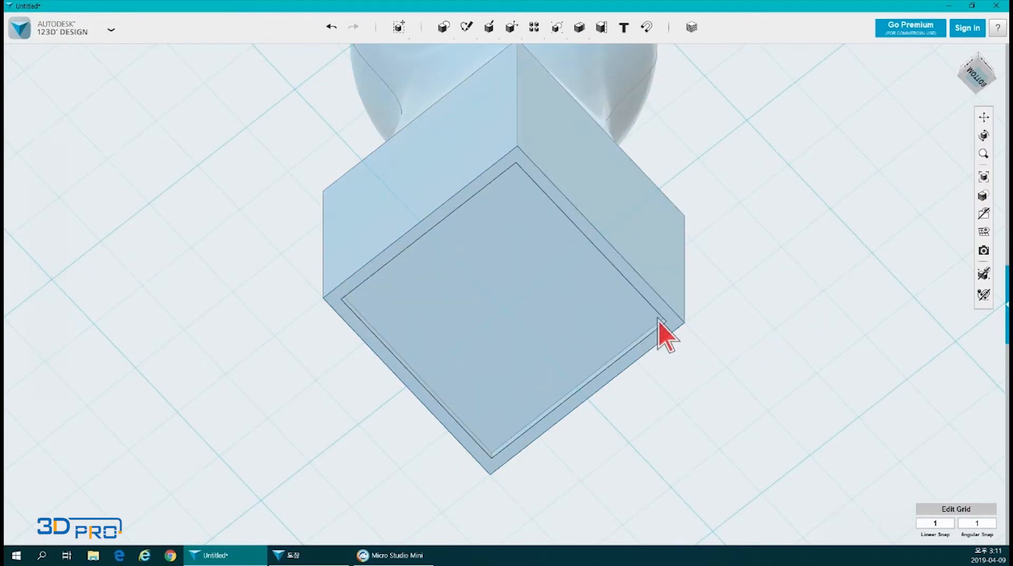
Step: Add the text "도장" on the recessed square face of the stamp, working from an upright, straight-on bottom view
{"action": "left_click", "coordinate": [974, 87]}
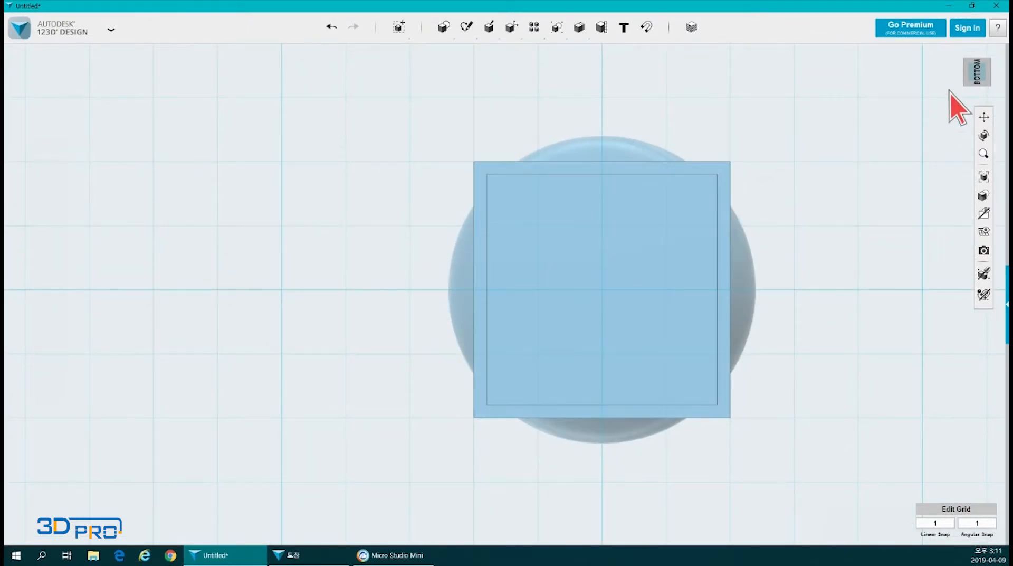
{"action": "left_click", "coordinate": [983, 50]}
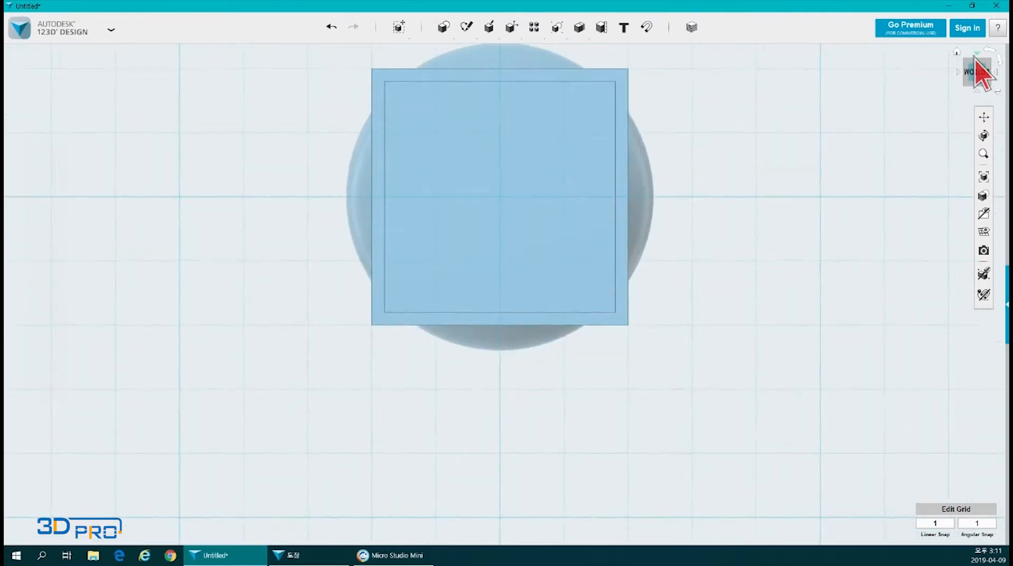
{"action": "scroll", "coordinate": [686, 384], "scroll_direction": "up", "scroll_amount": 3}
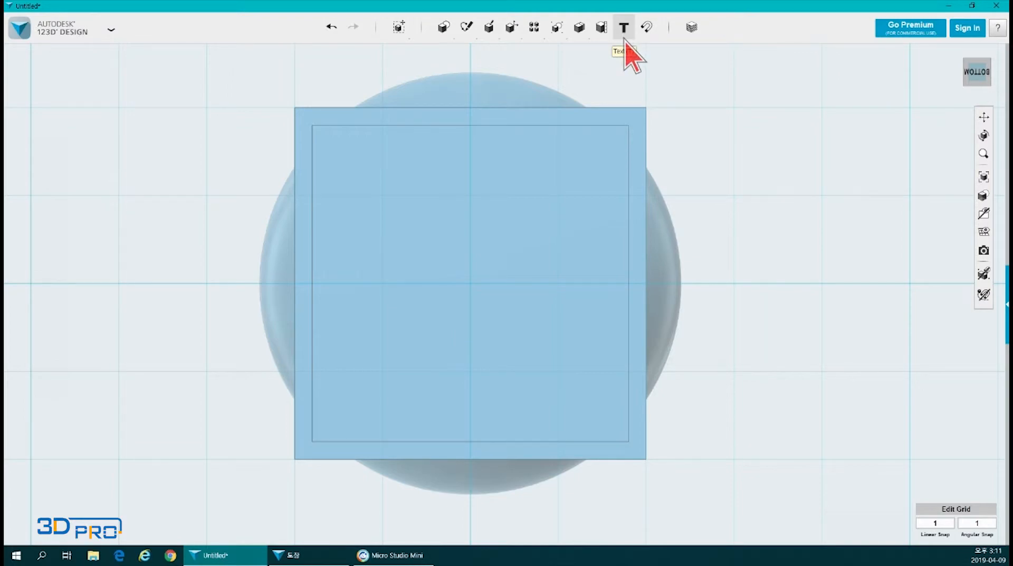
{"action": "left_click", "coordinate": [624, 29]}
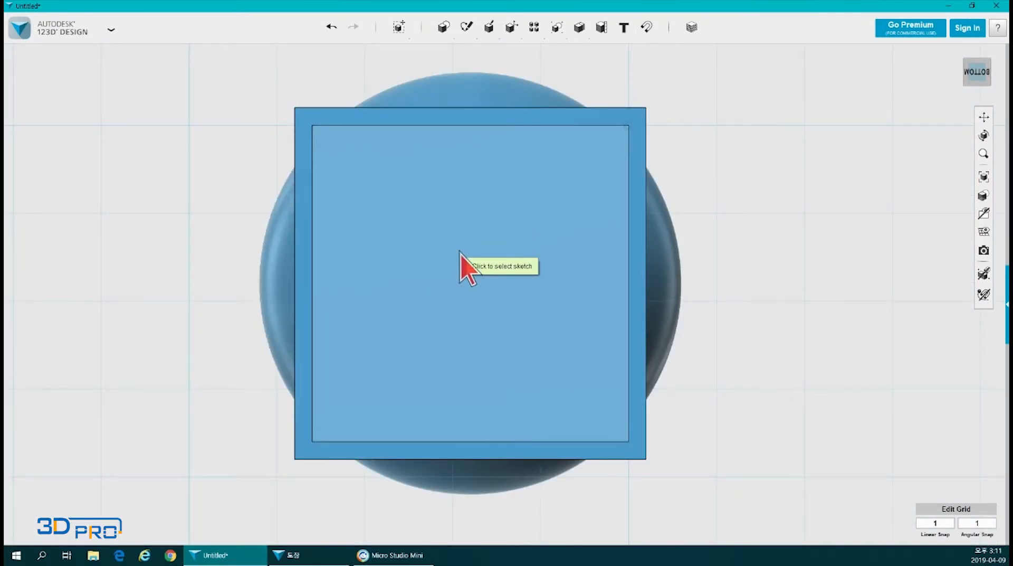
{"action": "left_click", "coordinate": [460, 252]}
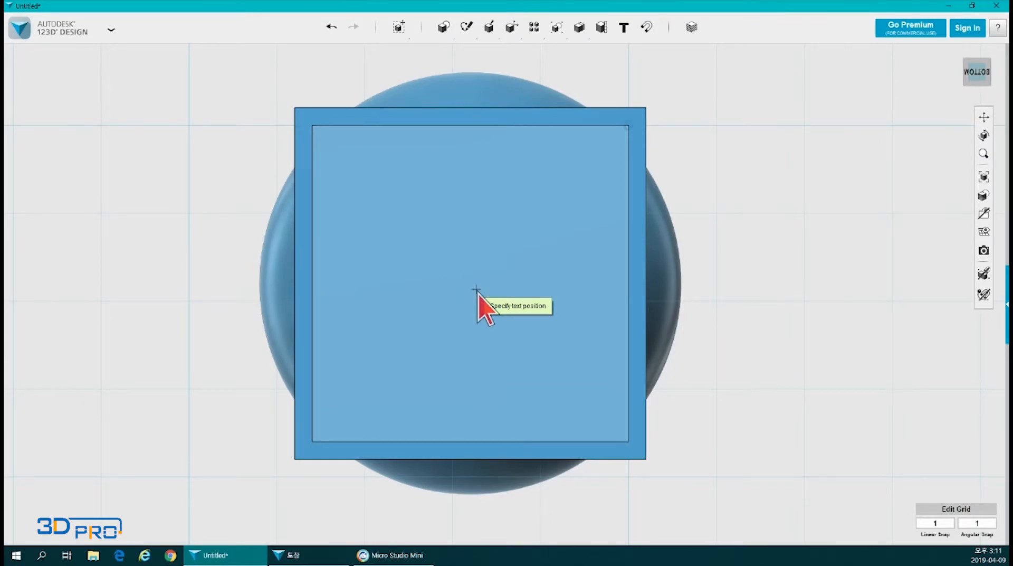
{"action": "left_click", "coordinate": [465, 256]}
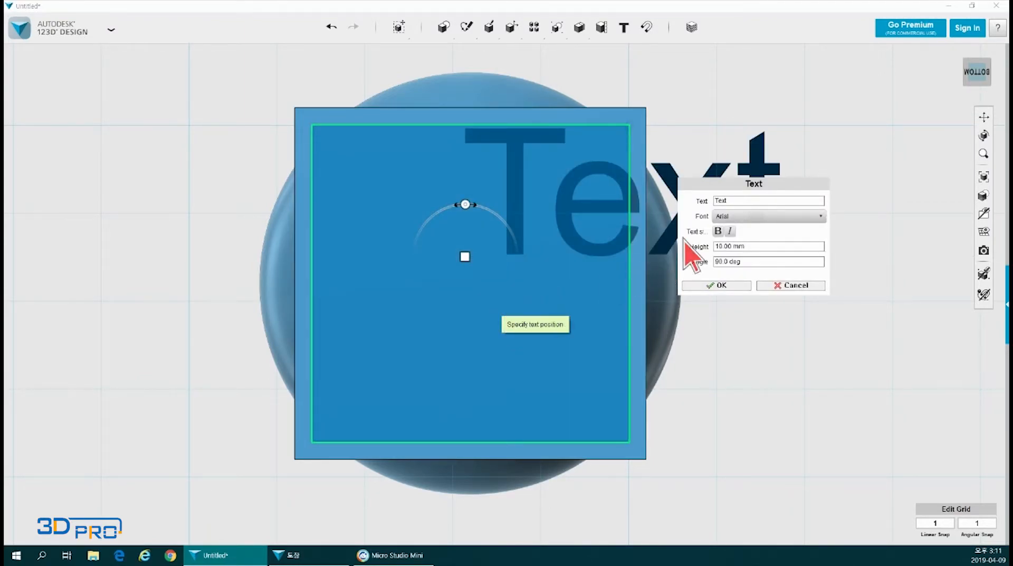
{"action": "double_click", "coordinate": [728, 201]}
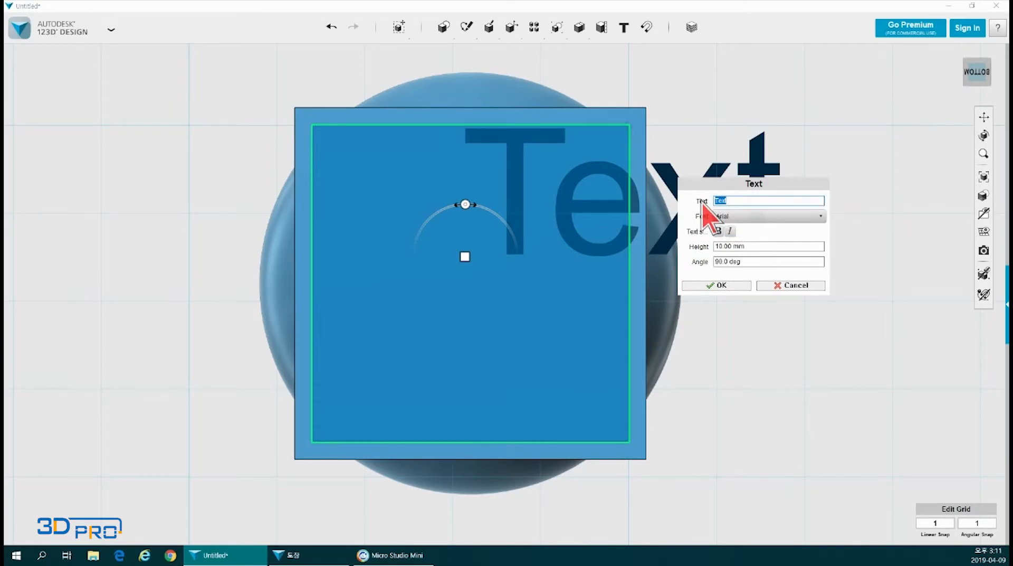
{"action": "key", "text": "BackSpace"}
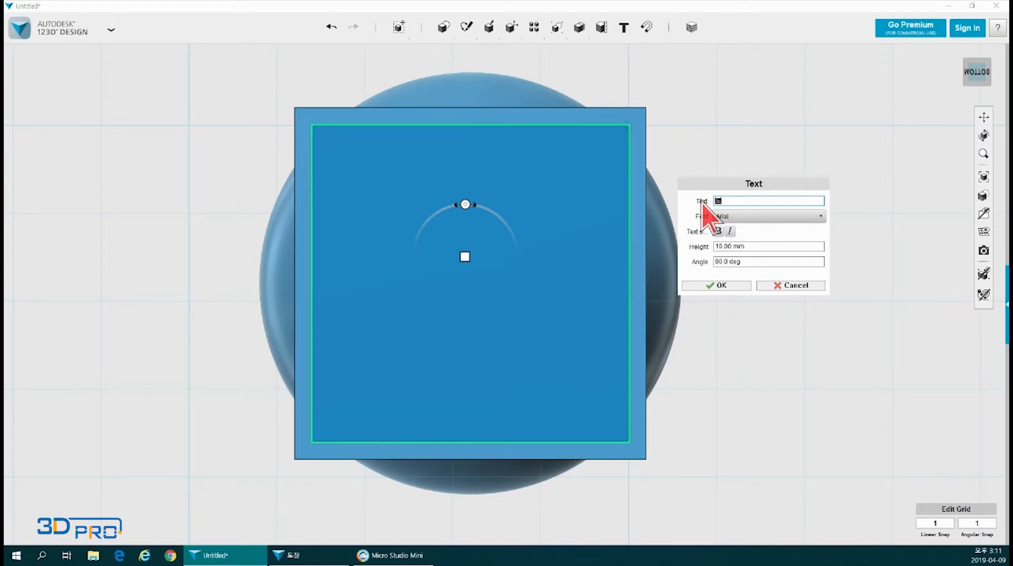
{"action": "type", "text": "도형"}
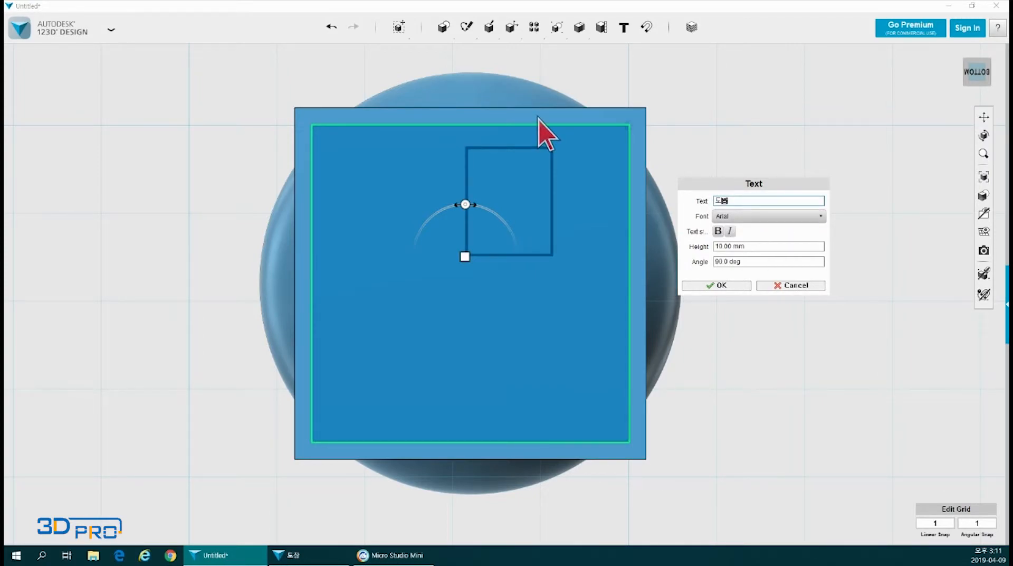
{"action": "left_click", "coordinate": [750, 202]}
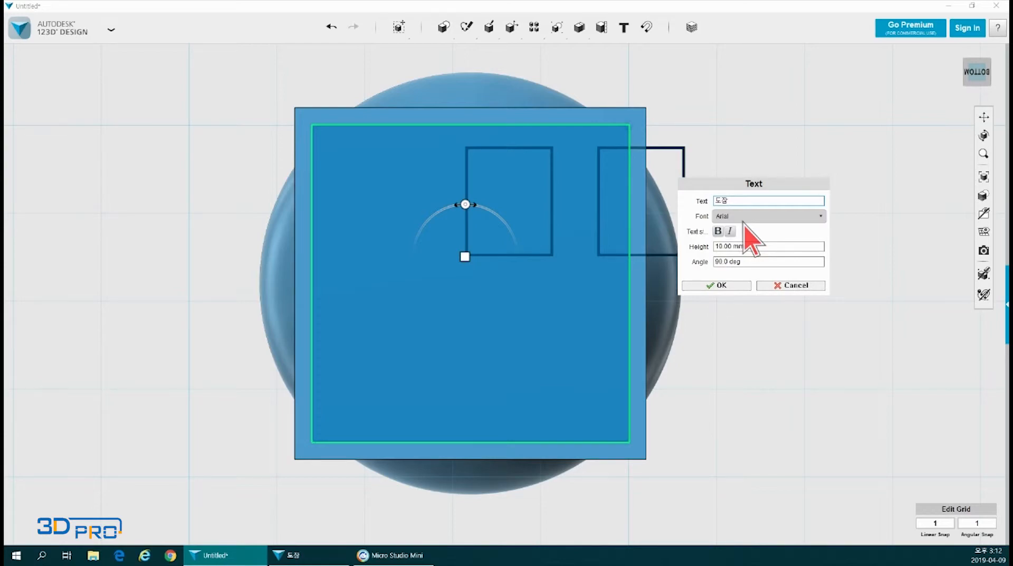
Step: Set the font of the "도장" text to HY견고딕
{"action": "left_click", "coordinate": [745, 218]}
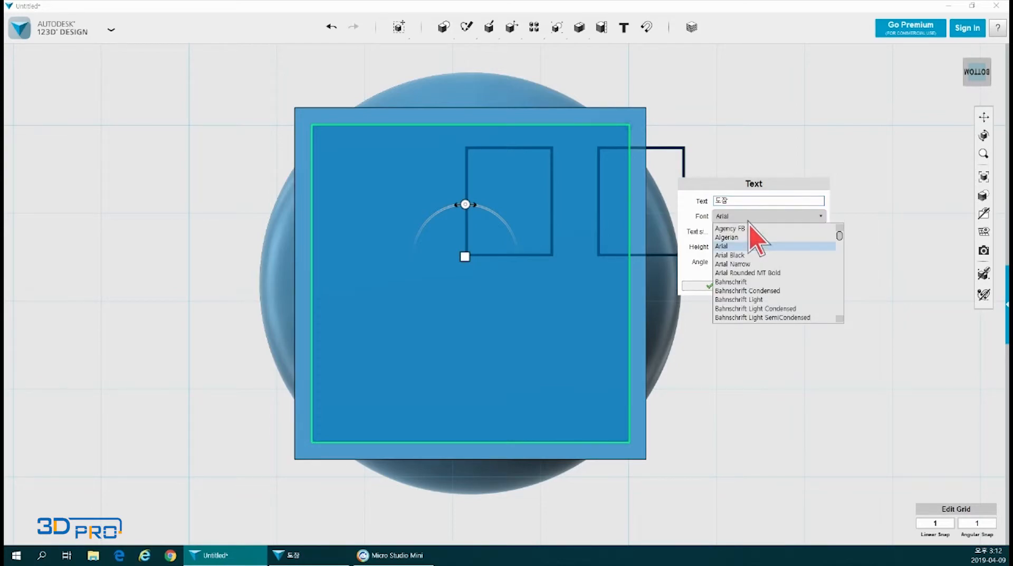
{"action": "left_click_drag", "start_coordinate": [839, 236], "coordinate": [840, 266]}
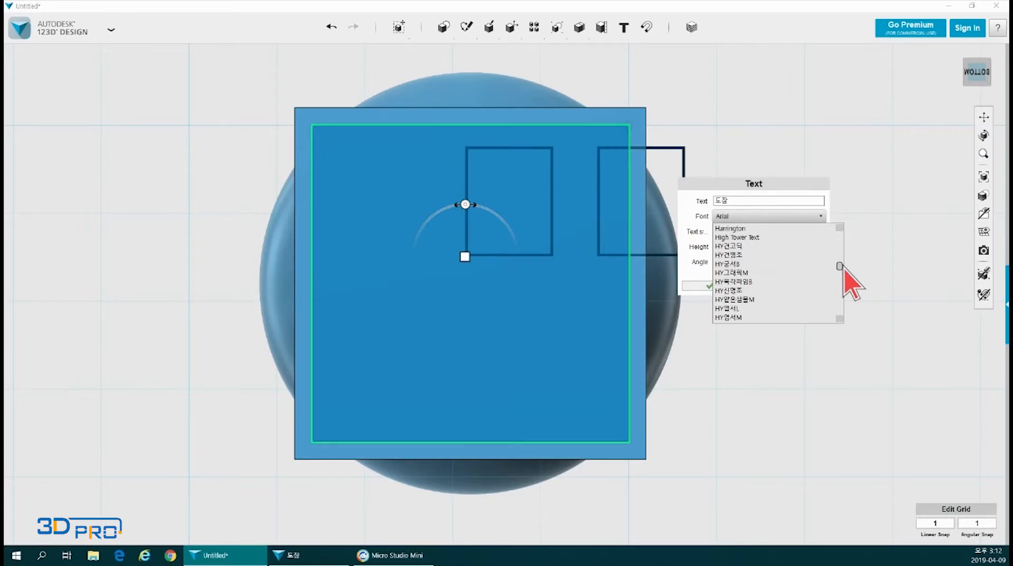
{"action": "left_click", "coordinate": [751, 246]}
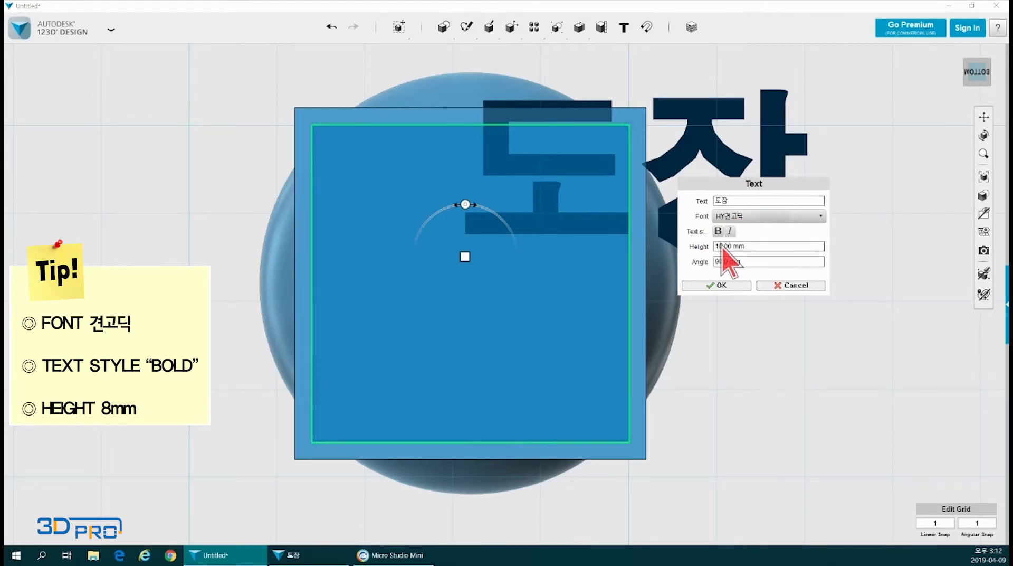
Step: Set the style of the "도장" text to bold, without italics
{"action": "left_click", "coordinate": [718, 231]}
{"action": "left_click", "coordinate": [732, 233]}
{"action": "left_click", "coordinate": [732, 232]}
{"action": "left_click", "coordinate": [732, 233]}
{"action": "left_click", "coordinate": [731, 233]}
Step: Set the text height to 8 mm and place the text centrally inside the recessed square face
{"action": "left_click", "coordinate": [731, 246]}
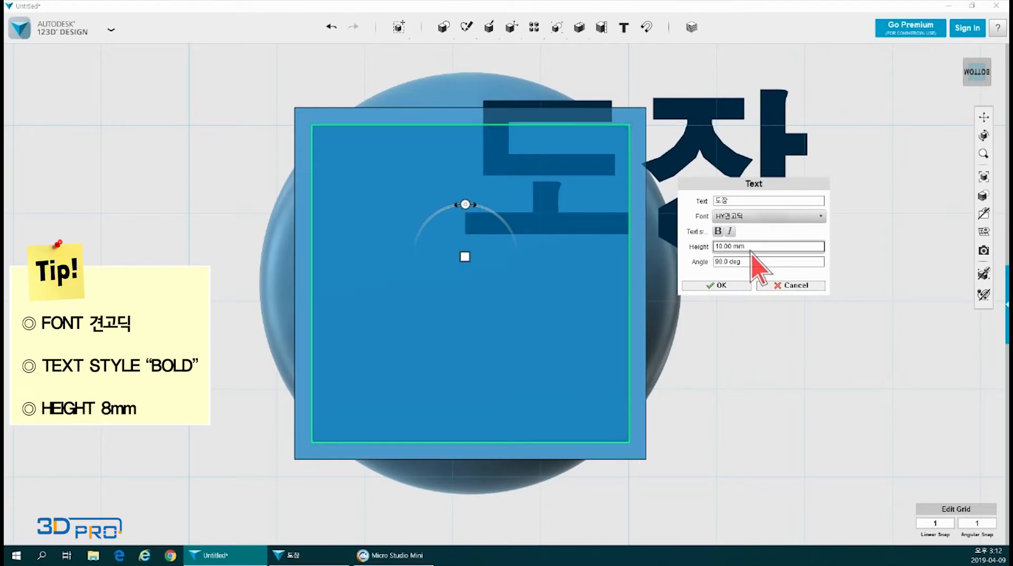
{"action": "left_click", "coordinate": [737, 264]}
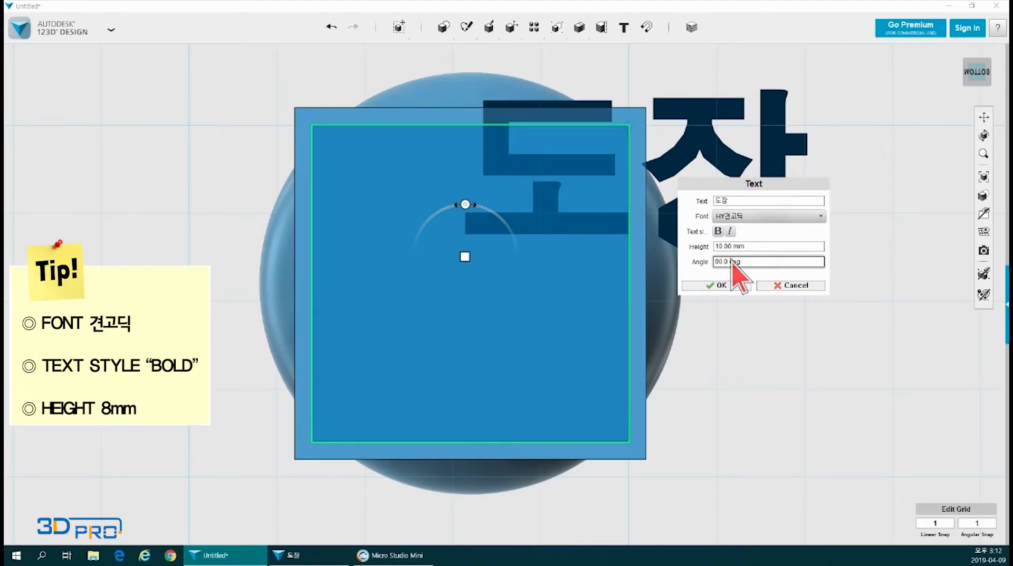
{"action": "key", "text": "shift+Tab"}
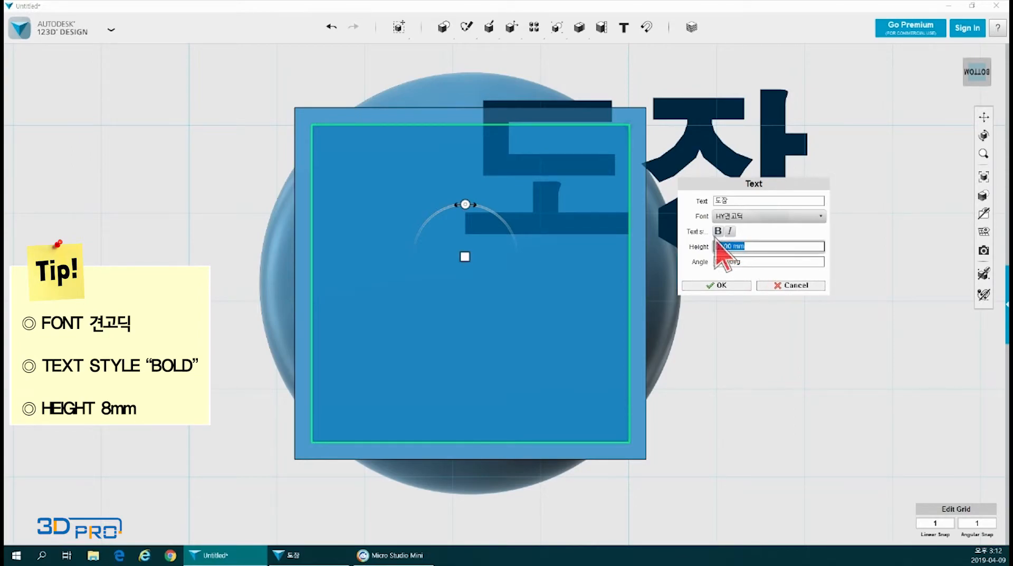
{"action": "type", "text": "8"}
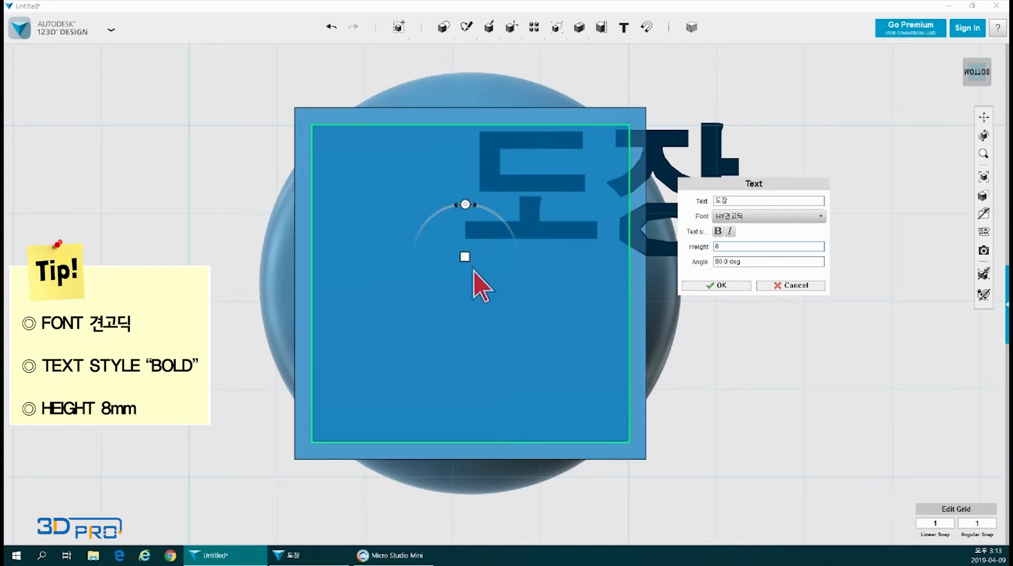
{"action": "left_click_drag", "start_coordinate": [466, 259], "coordinate": [337, 338]}
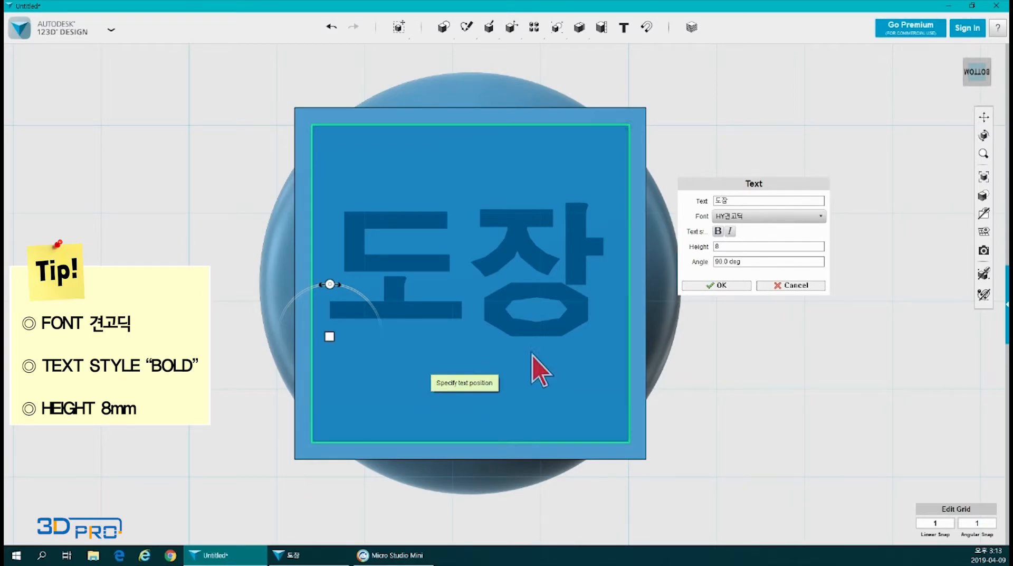
{"action": "left_click", "coordinate": [710, 285]}
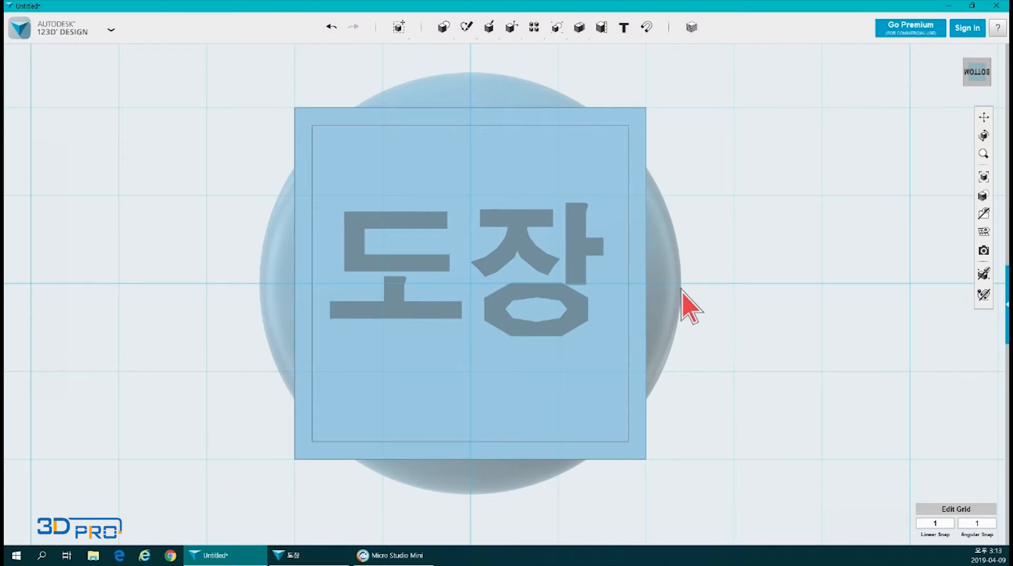
Step: Switch to the finished 도장 model, compare the lettering on its stamp face with the imprint, and return to the untitled model
{"action": "left_click", "coordinate": [296, 555]}
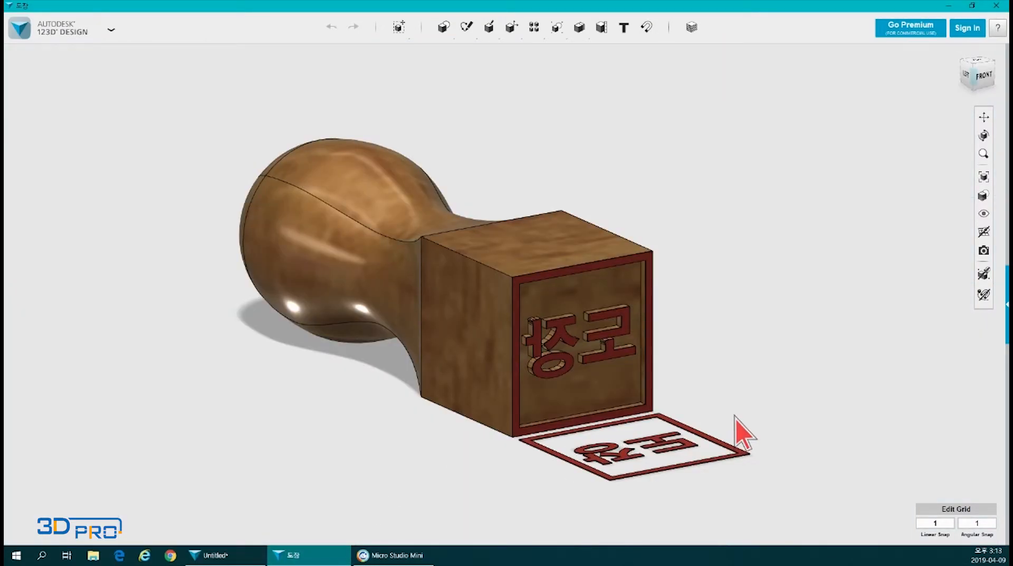
{"action": "scroll", "coordinate": [735, 419], "scroll_direction": "up", "scroll_amount": 5}
{"action": "scroll", "coordinate": [454, 298], "scroll_direction": "up", "scroll_amount": 3}
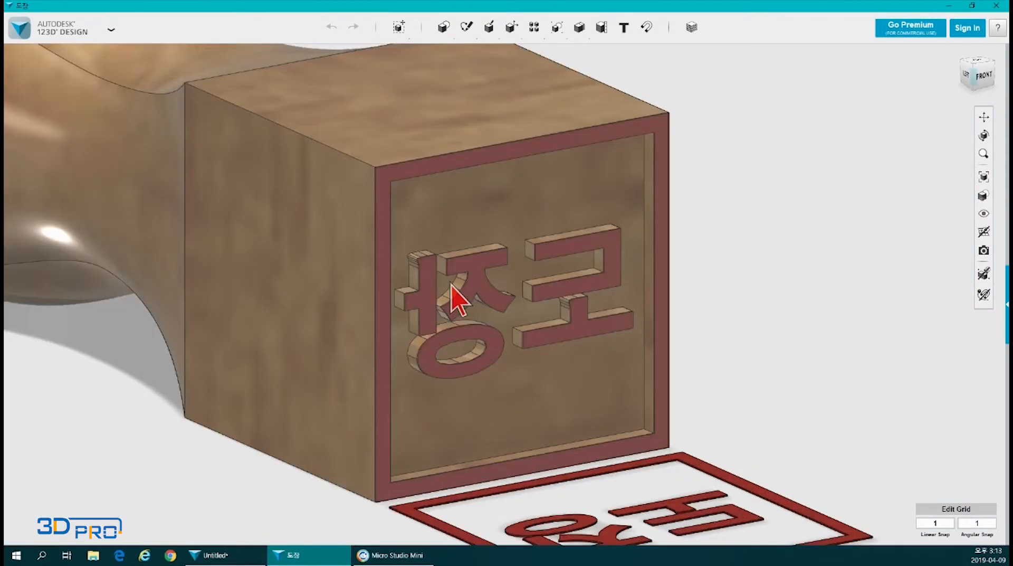
{"action": "scroll", "coordinate": [426, 376], "scroll_direction": "down", "scroll_amount": 3}
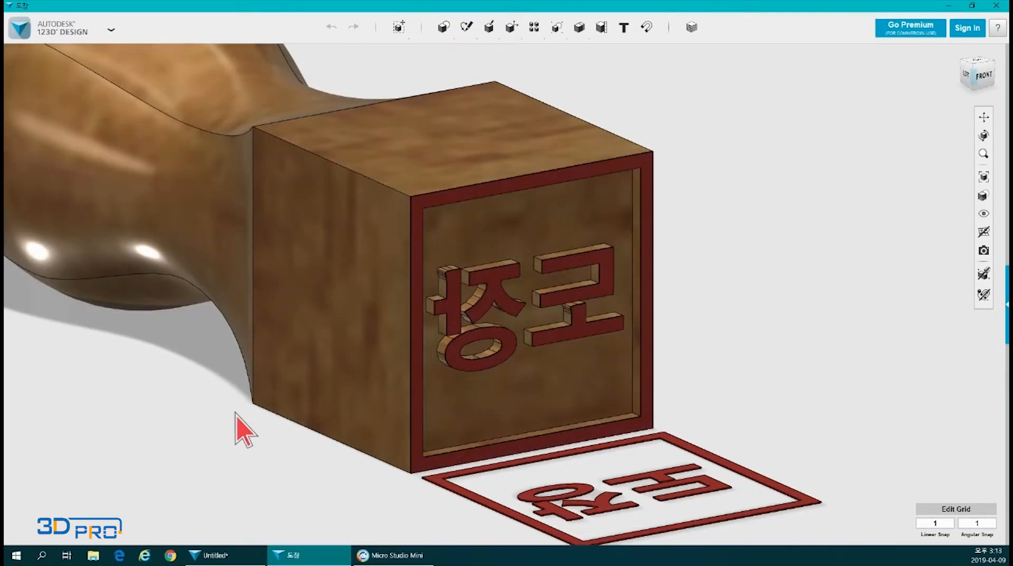
{"action": "right_click_drag", "start_coordinate": [242, 427], "coordinate": [401, 311]}
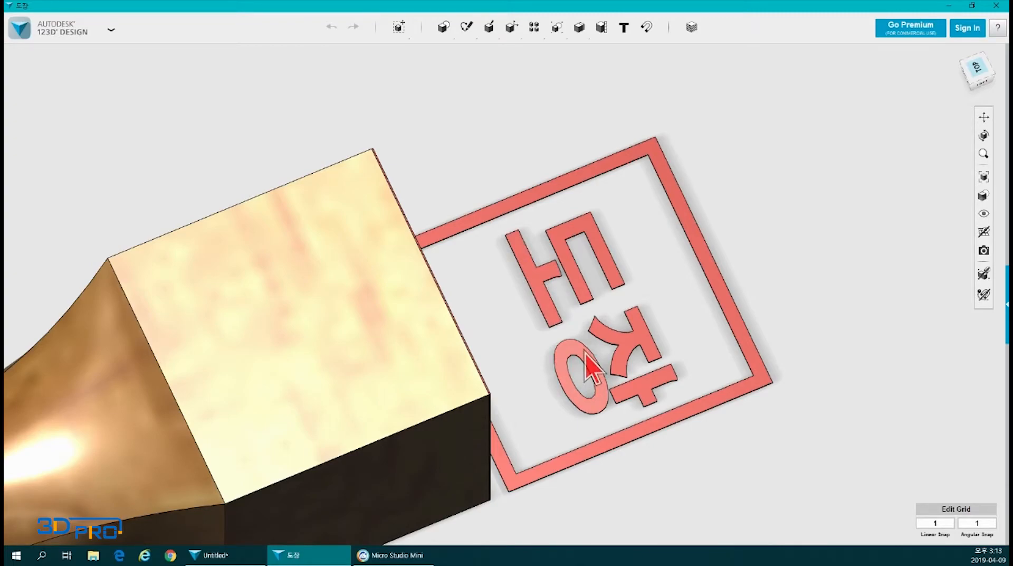
{"action": "left_click", "coordinate": [216, 555]}
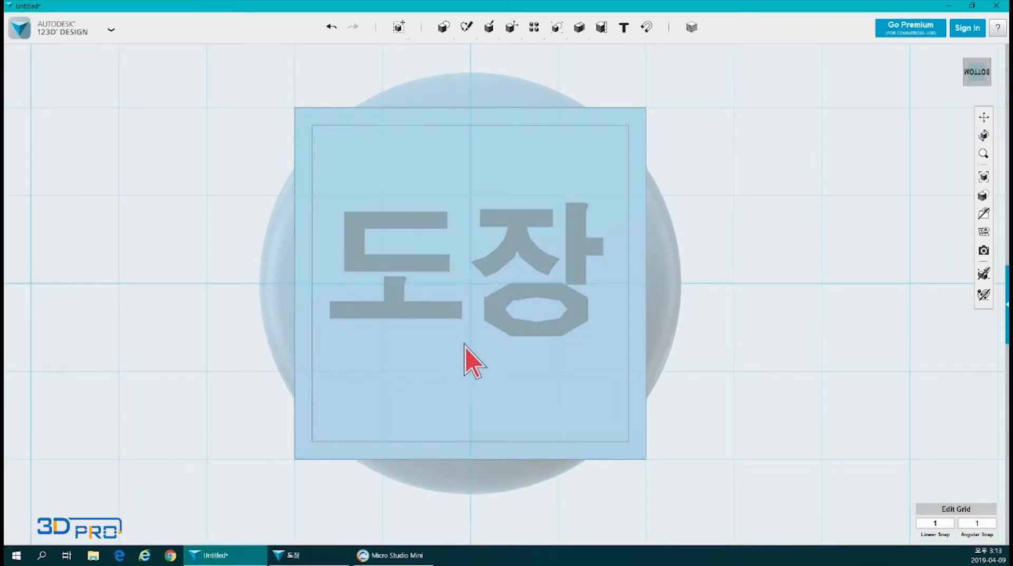
Step: Rotate the "도장" text 180° about its vertical axis so it reads mirrored on the recessed stamp face
{"action": "right_click_drag", "start_coordinate": [446, 315], "coordinate": [599, 301]}
{"action": "scroll", "coordinate": [484, 251], "scroll_direction": "up", "scroll_amount": 5}
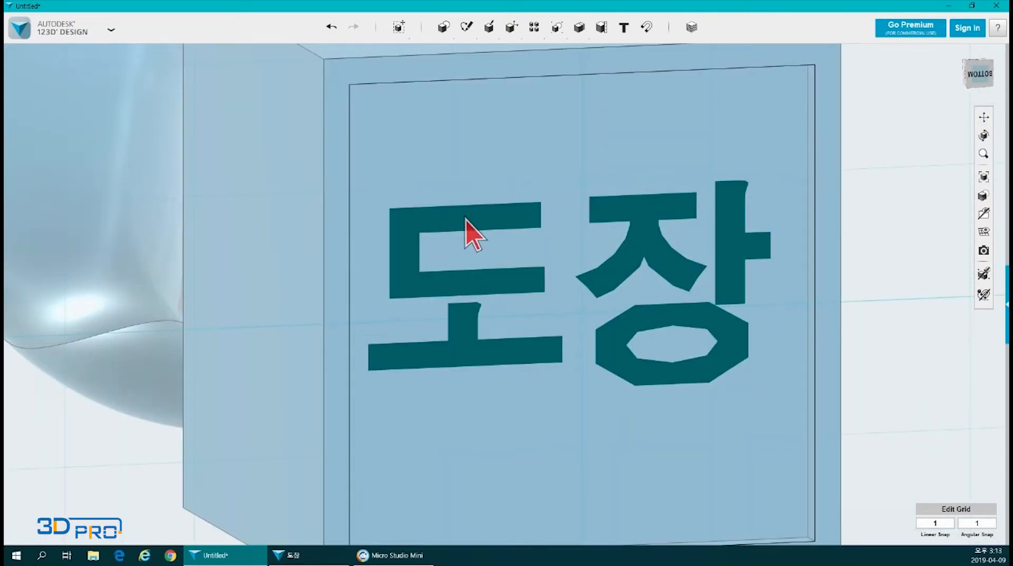
{"action": "left_click", "coordinate": [489, 241]}
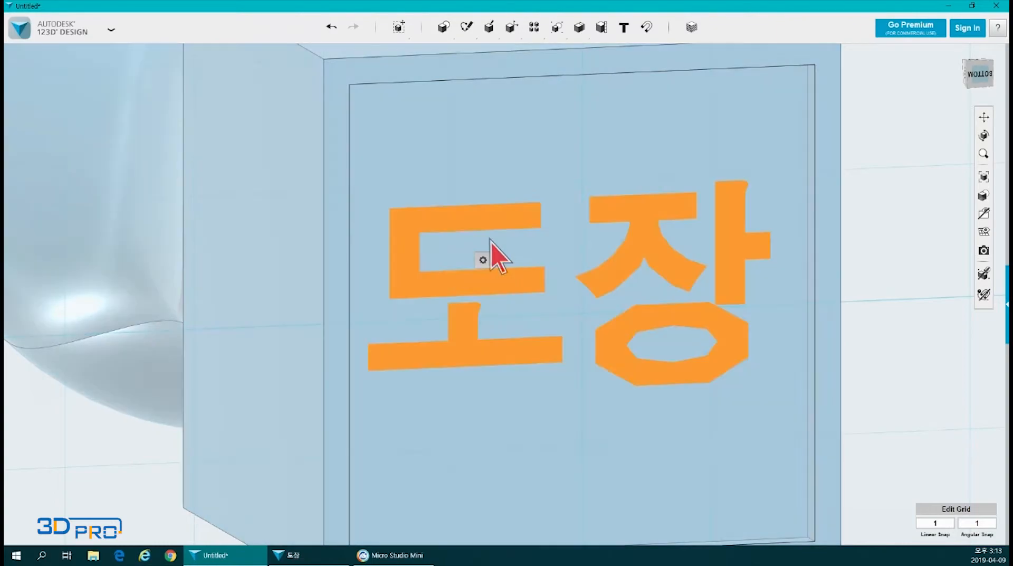
{"action": "left_click", "coordinate": [474, 222]}
{"action": "left_click", "coordinate": [481, 233]}
{"action": "mouse_move", "coordinate": [489, 265]}
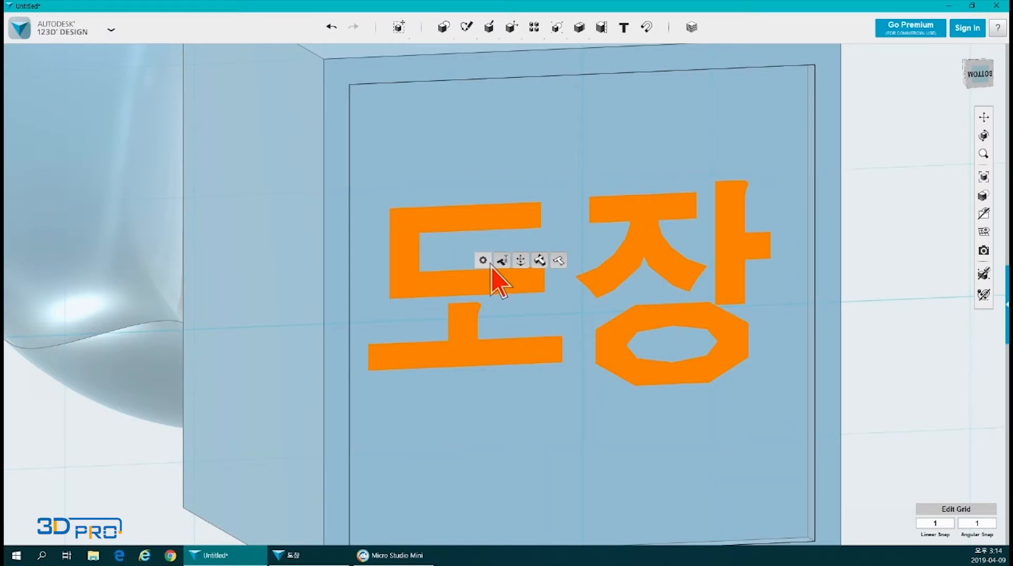
{"action": "left_click", "coordinate": [520, 261]}
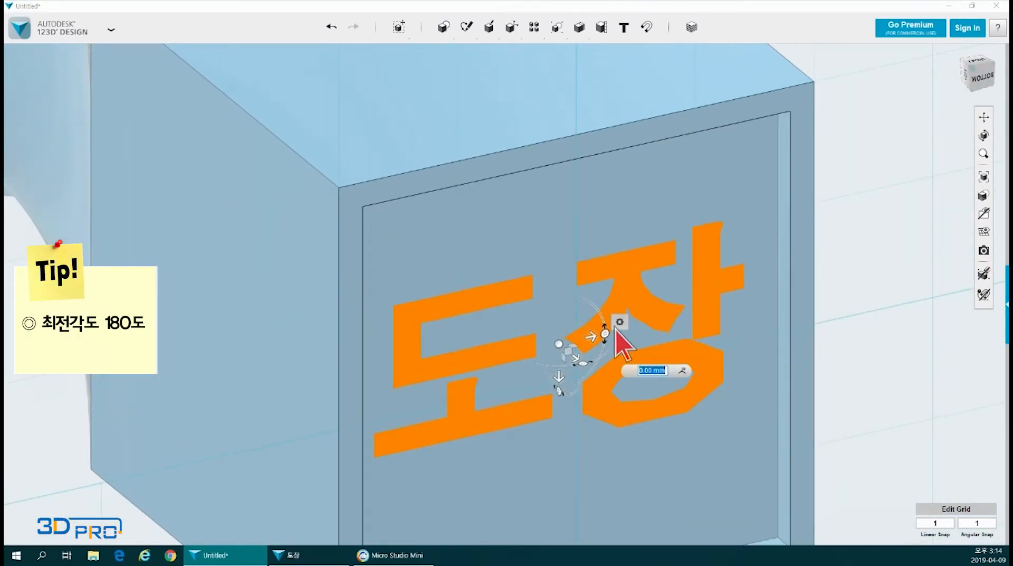
{"action": "scroll", "coordinate": [588, 373], "scroll_direction": "up", "scroll_amount": 5}
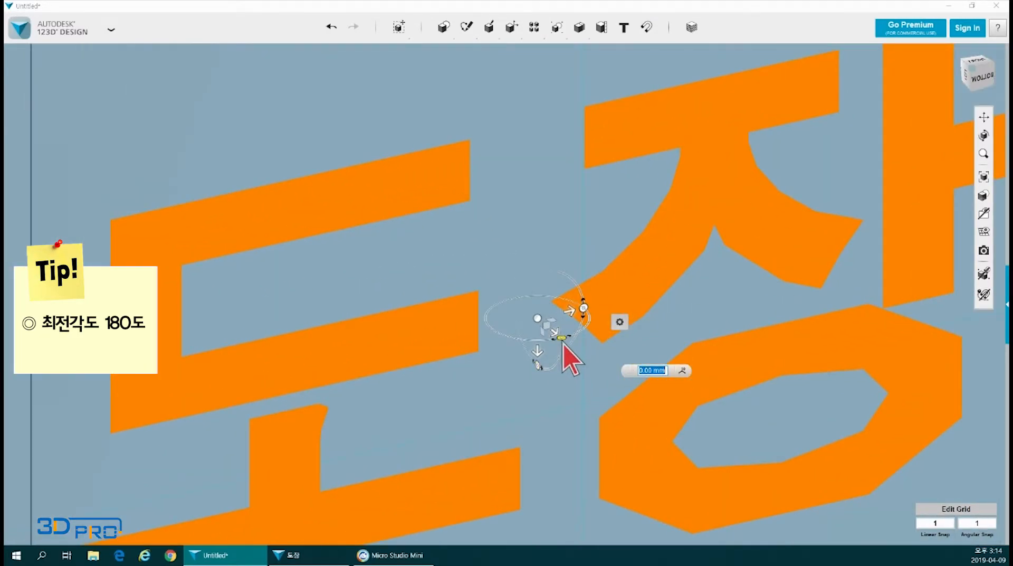
{"action": "left_click", "coordinate": [563, 342]}
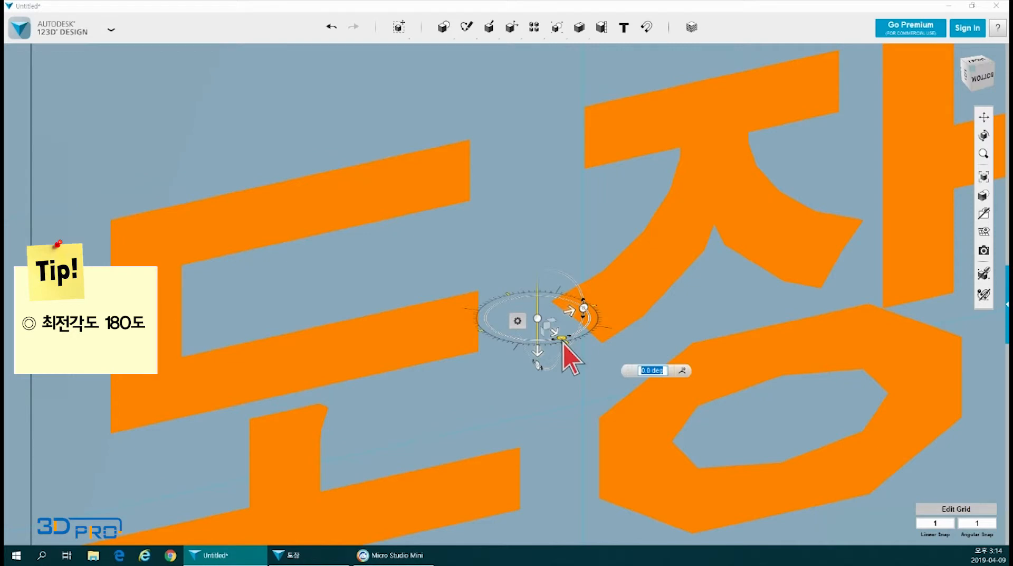
{"action": "type", "text": "180"}
{"action": "key", "text": "Return"}
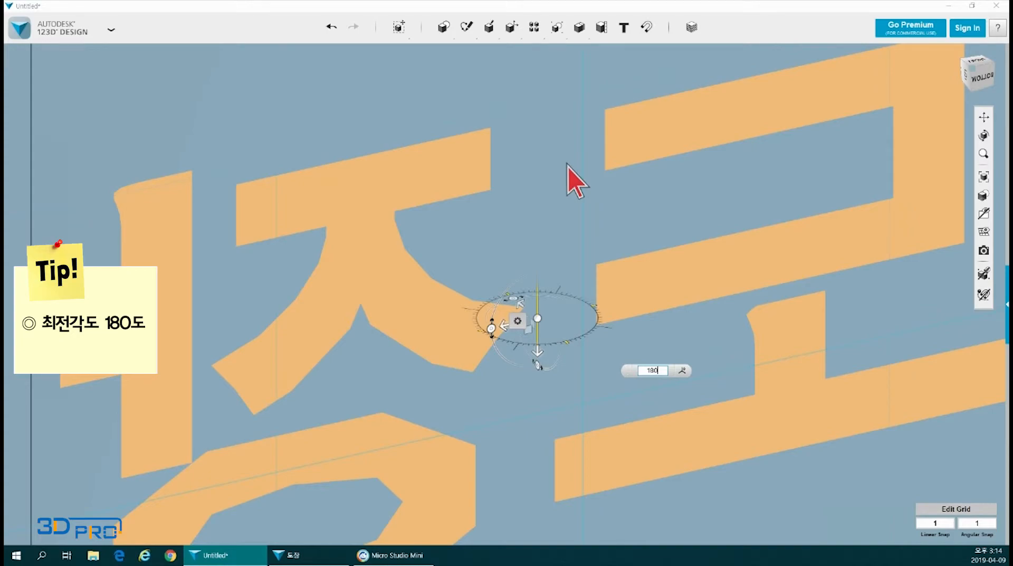
{"action": "key", "text": "Return"}
{"action": "scroll", "coordinate": [565, 176], "scroll_direction": "down", "scroll_amount": 5}
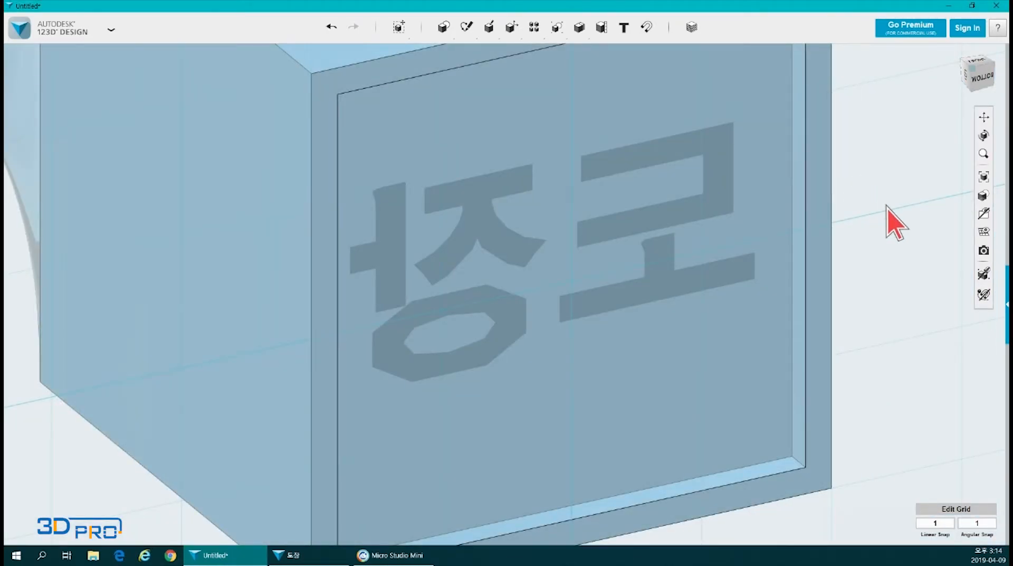
Step: Extrude the mirrored text by -1 mm so the letters stand out from the recessed face
{"action": "middle_click_drag", "start_coordinate": [897, 221], "coordinate": [704, 260]}
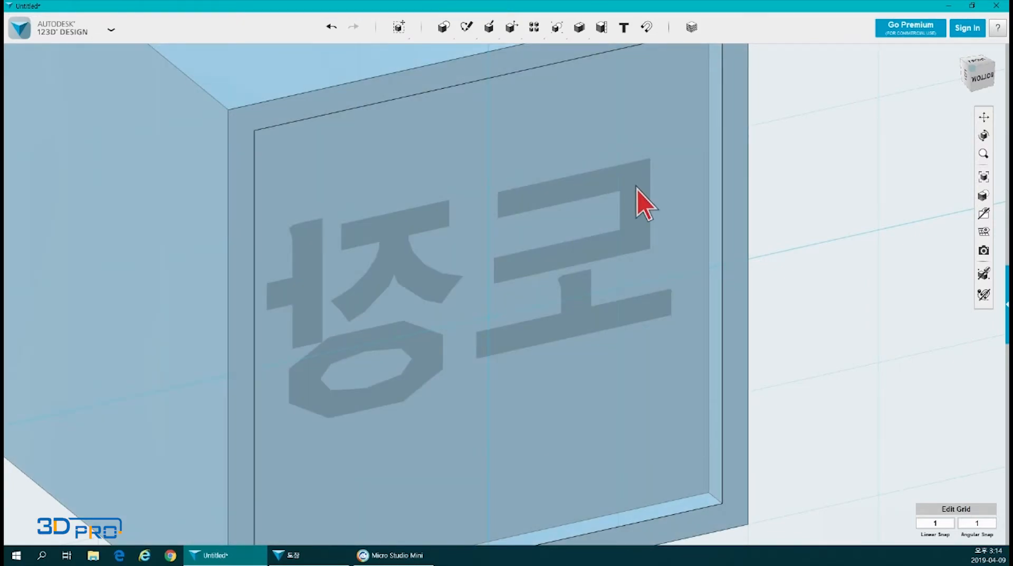
{"action": "left_click", "coordinate": [638, 189]}
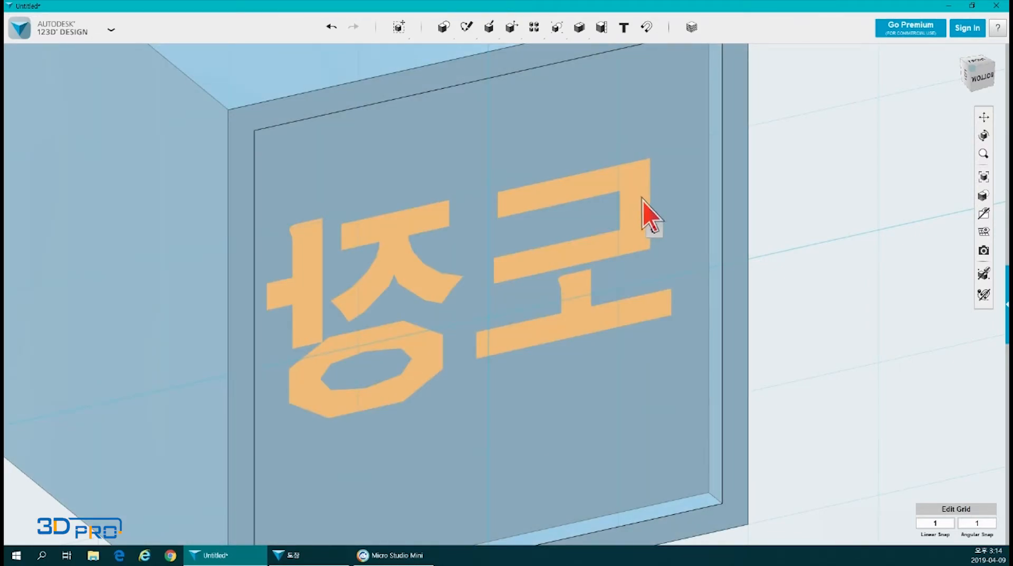
{"action": "mouse_move", "coordinate": [654, 232]}
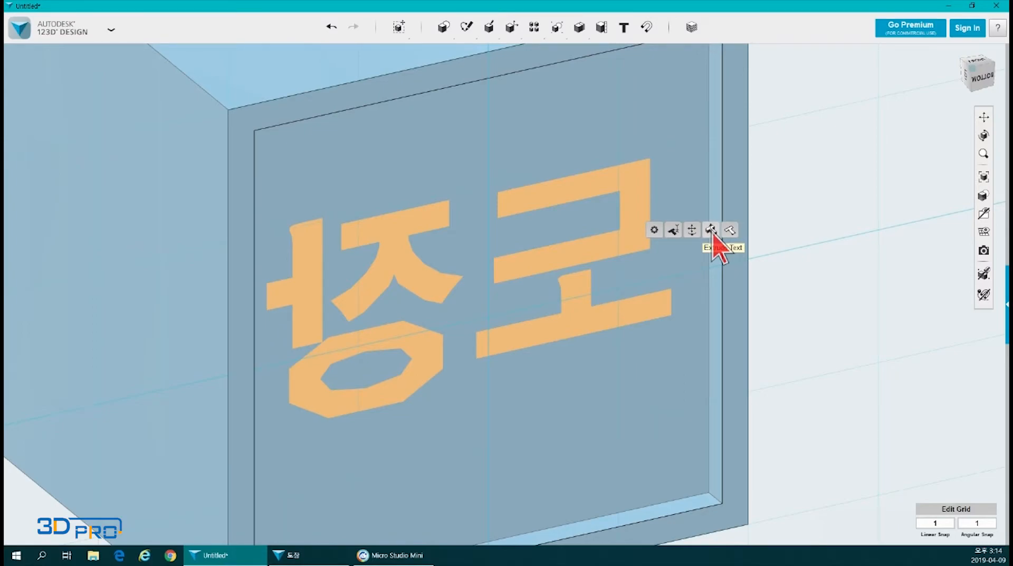
{"action": "left_click", "coordinate": [711, 230]}
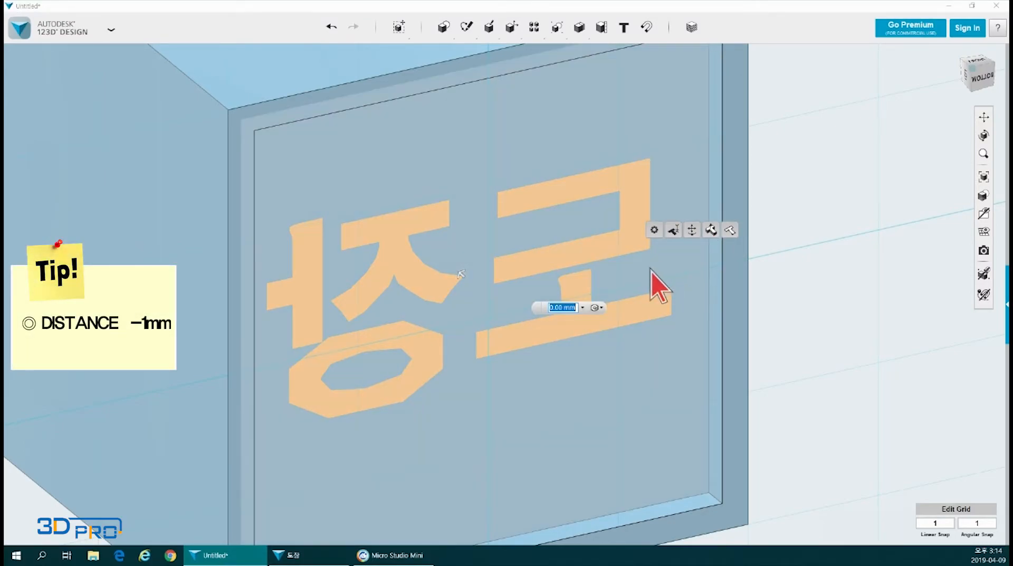
{"action": "type", "text": "-1"}
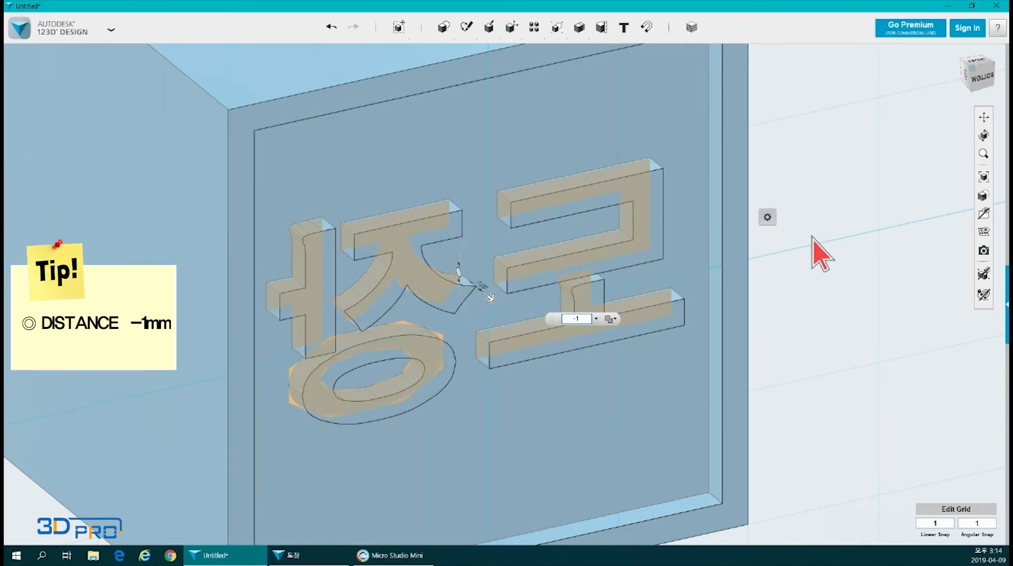
{"action": "left_click", "coordinate": [813, 258]}
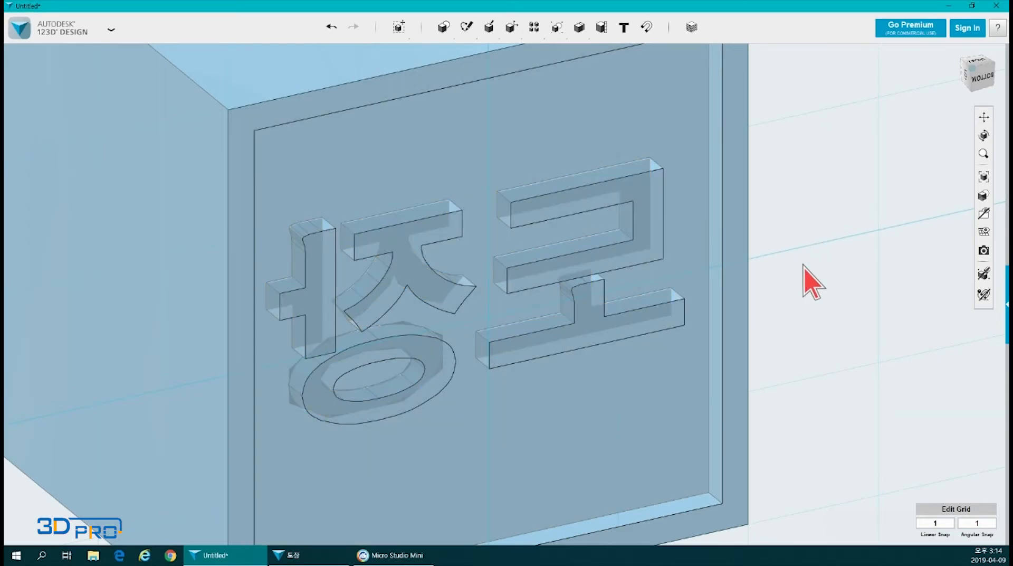
Step: Hide the sketches, including the flat text, so only the solid stamp with raised lettering is displayed
{"action": "scroll", "coordinate": [779, 262], "scroll_direction": "down", "scroll_amount": 3}
{"action": "middle_click_drag", "start_coordinate": [826, 213], "coordinate": [748, 232]}
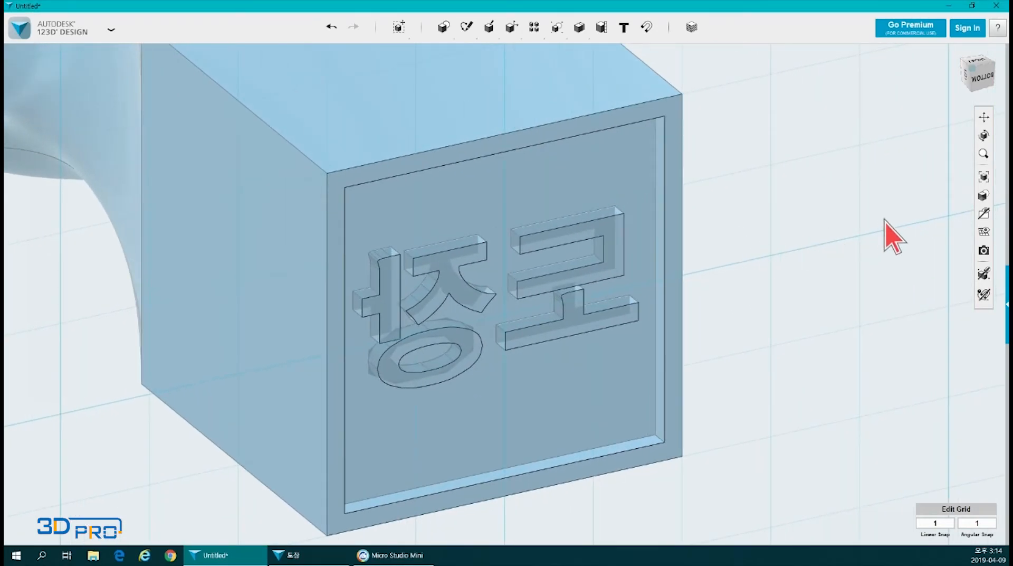
{"action": "mouse_move", "coordinate": [984, 214]}
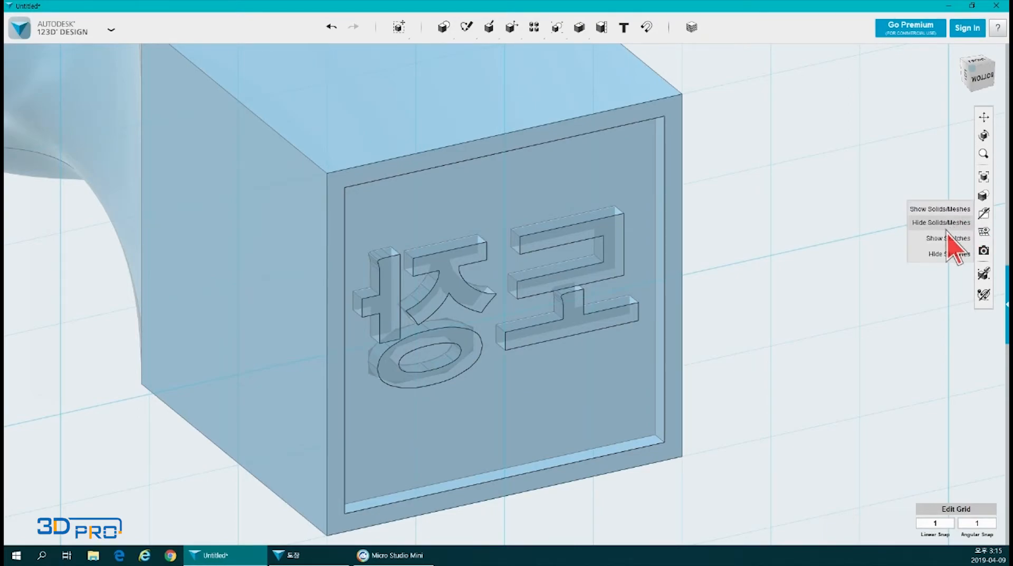
{"action": "left_click", "coordinate": [944, 255]}
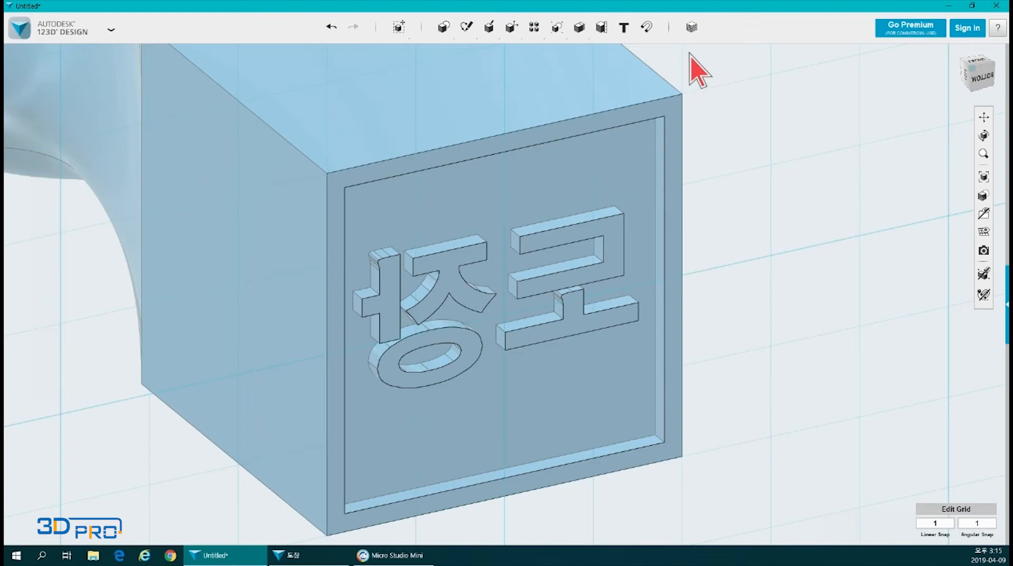
Step: Open the Materials window and move it clear of the raised lettering
{"action": "left_click", "coordinate": [692, 27]}
{"action": "left_click_drag", "start_coordinate": [558, 358], "coordinate": [847, 139]}
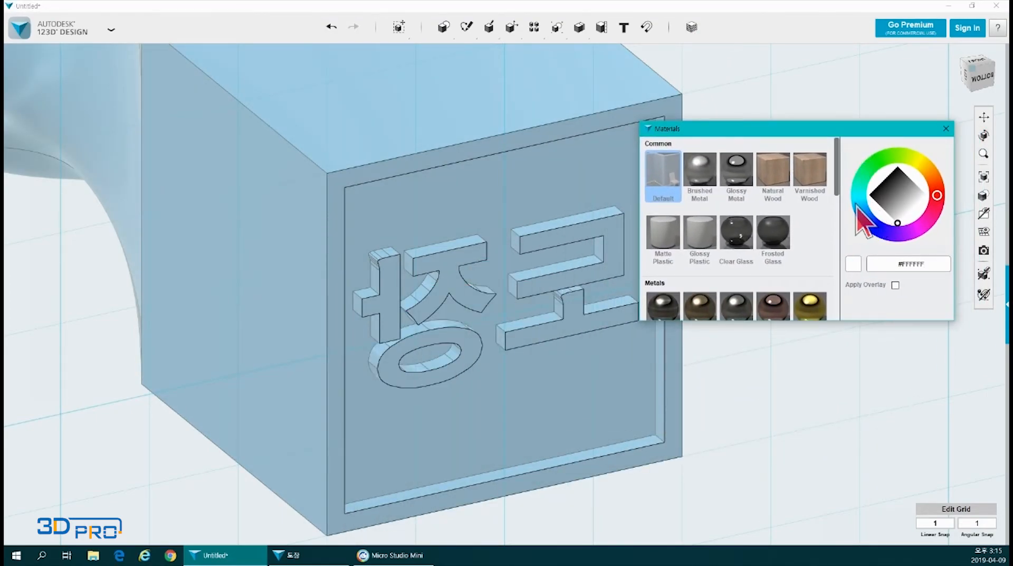